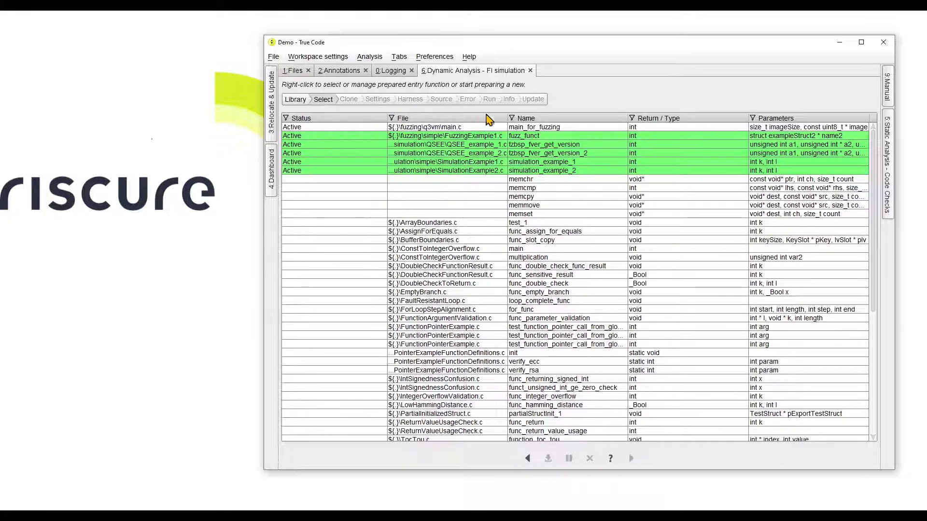
- Filter the function table to show only rows whose Name contains "simulation_example"
left_click(540, 120)
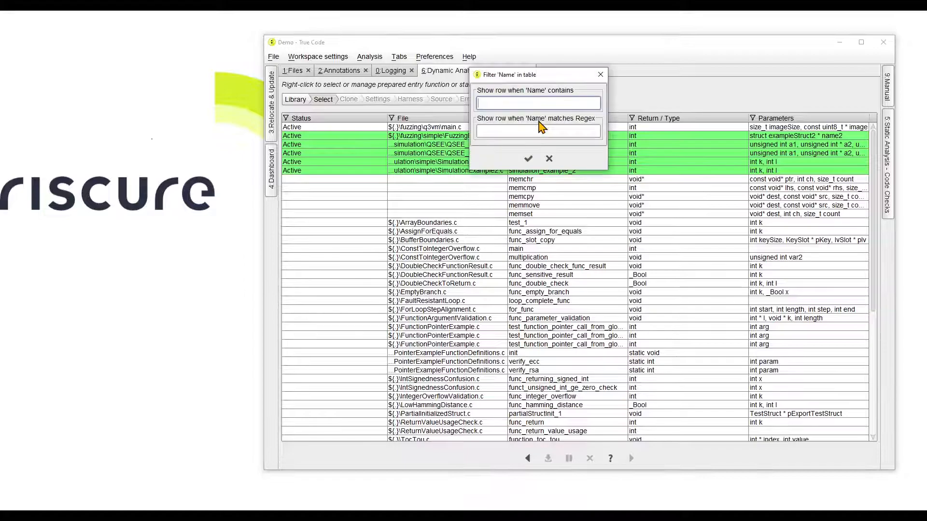
type("simulatio")
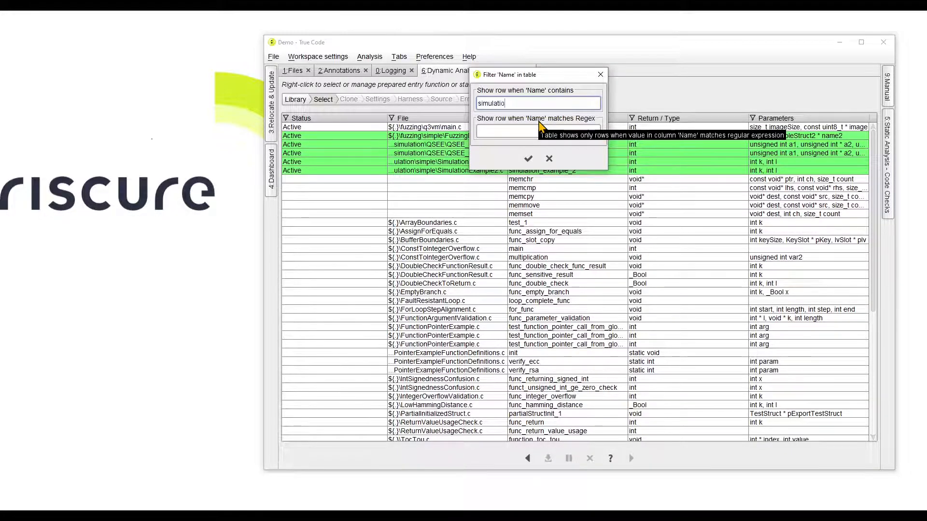
type("n")
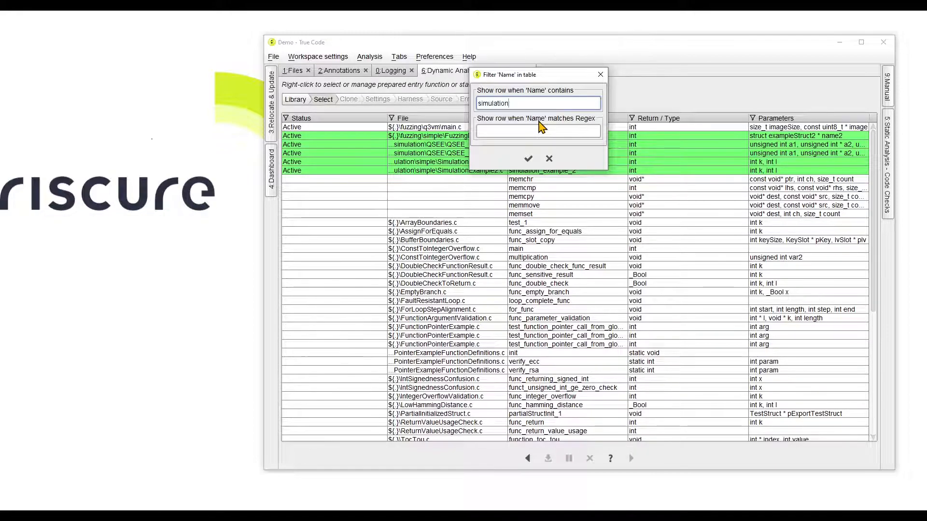
type("_example")
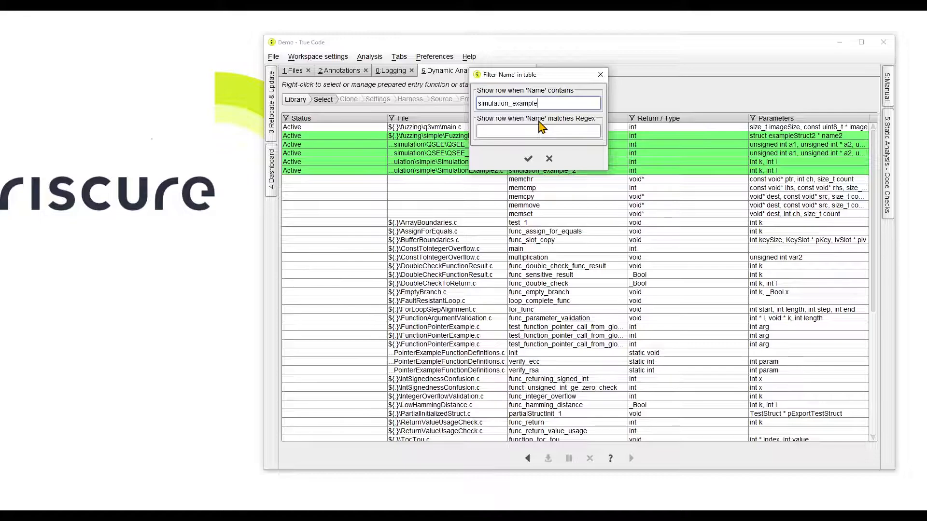
left_click(529, 159)
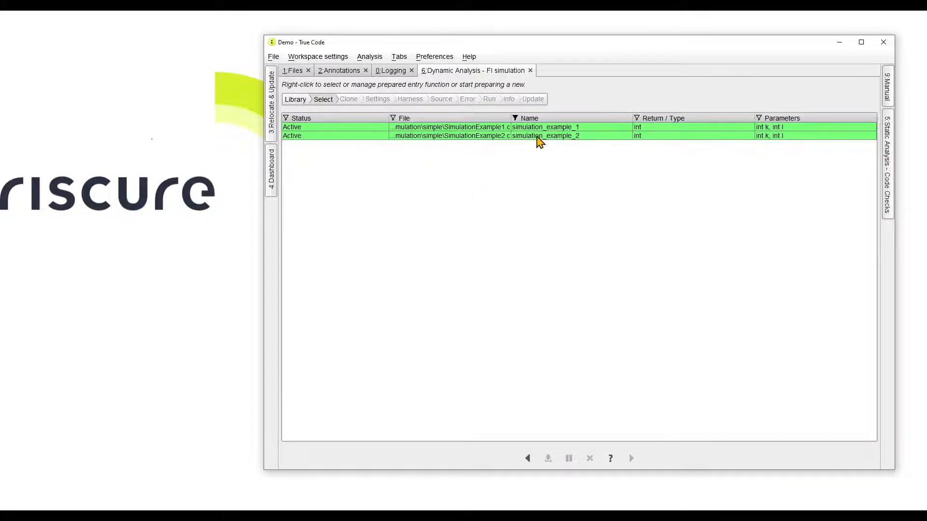
- Create a dynamic test case for simulation_example_1, accepting deletion of its existing clones, harnesses and generated source code
left_click(537, 137)
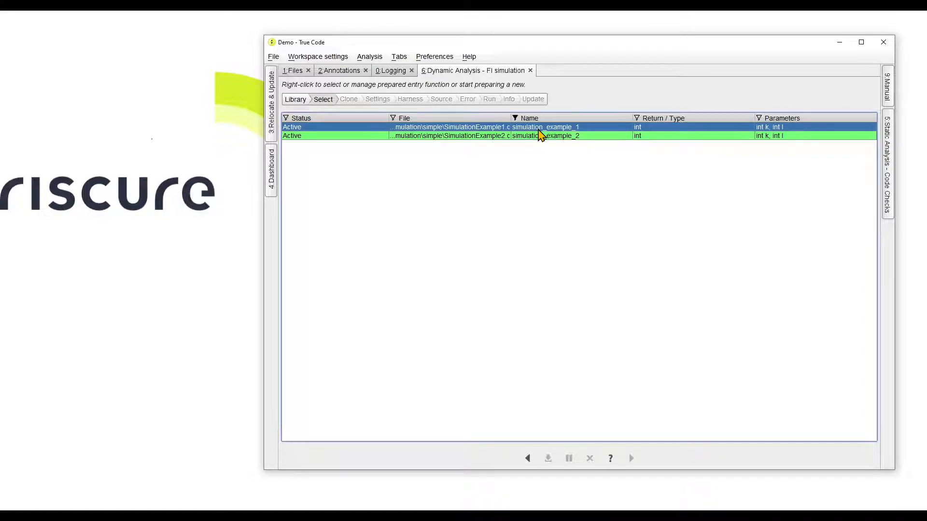
right_click(544, 138)
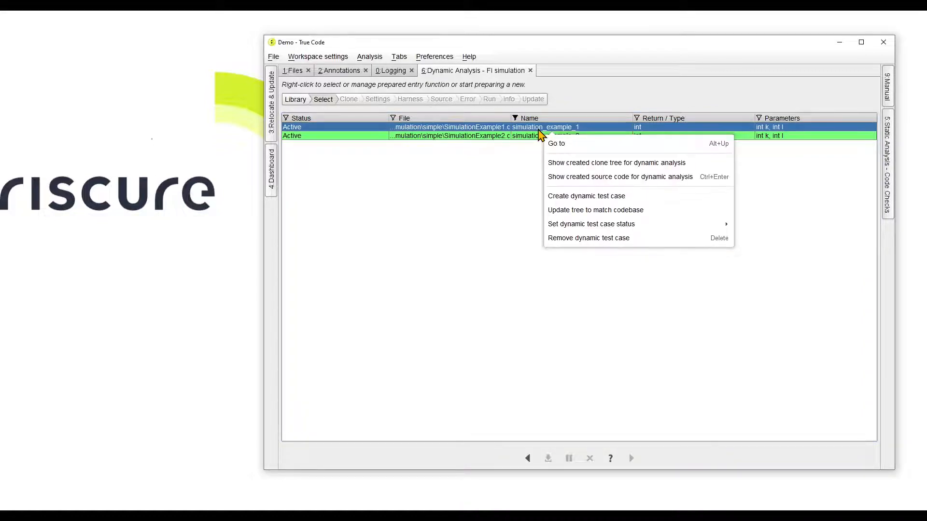
left_click(571, 197)
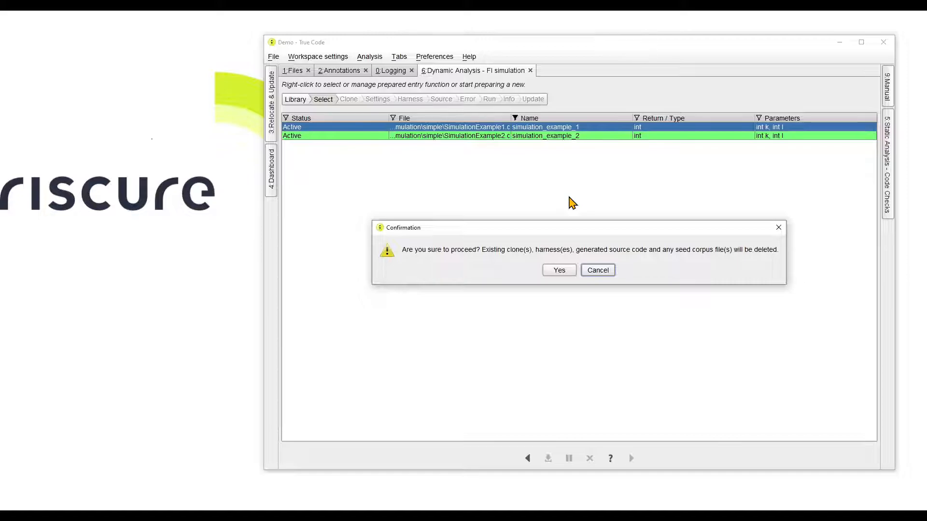
left_click(563, 272)
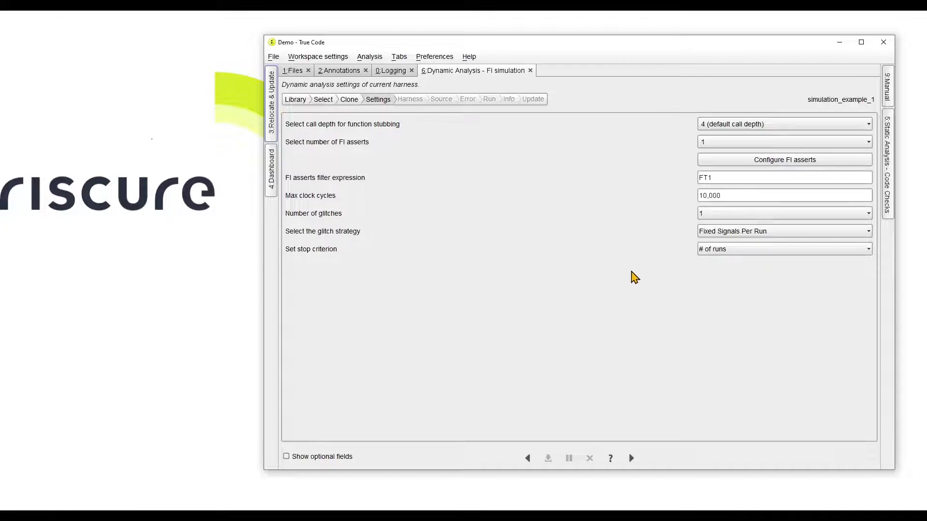
- Set the call depth for function stubbing to 2 and the number of FI asserts to 1
left_click(755, 127)
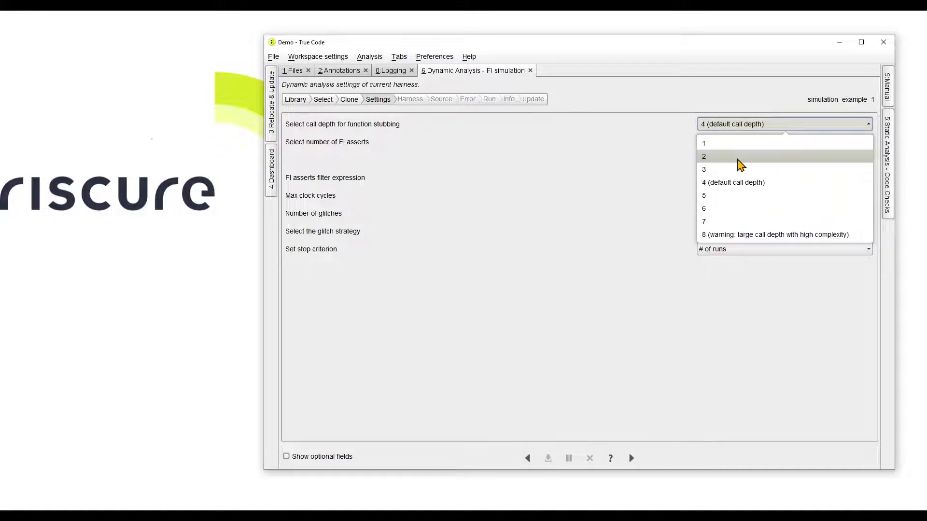
left_click(740, 157)
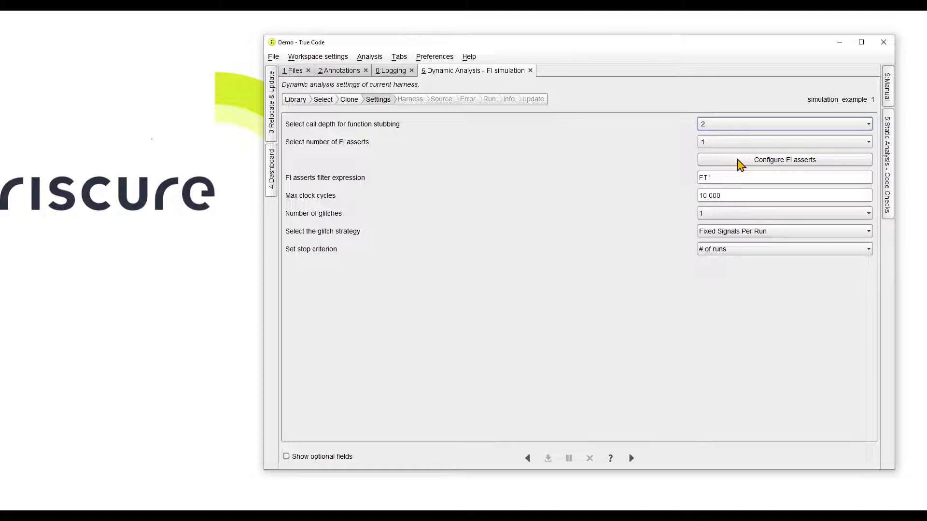
left_click(744, 143)
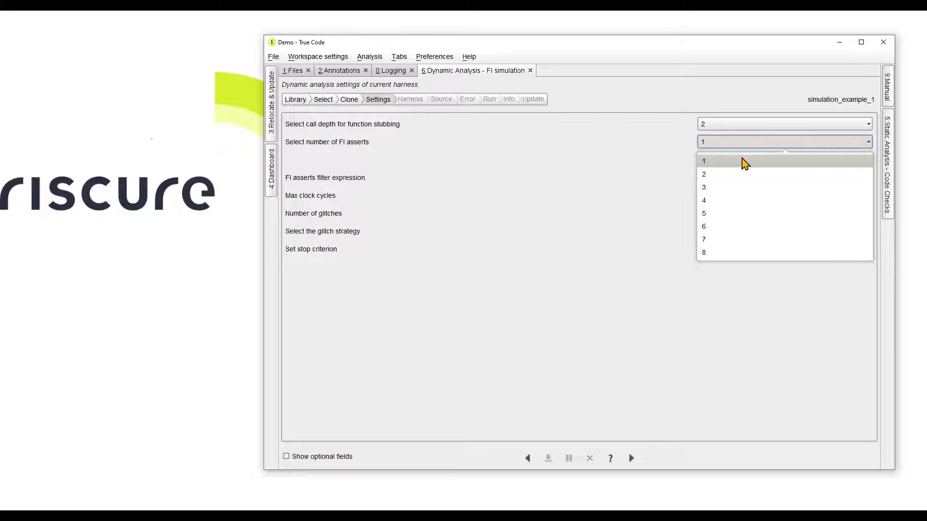
left_click(744, 166)
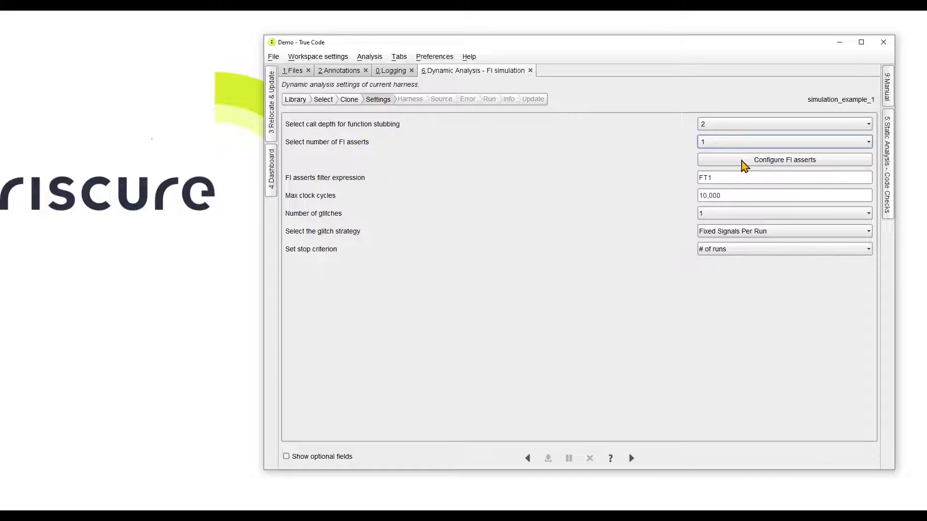
- Configure the action for FI assert 1 as Collect trace
left_click(776, 163)
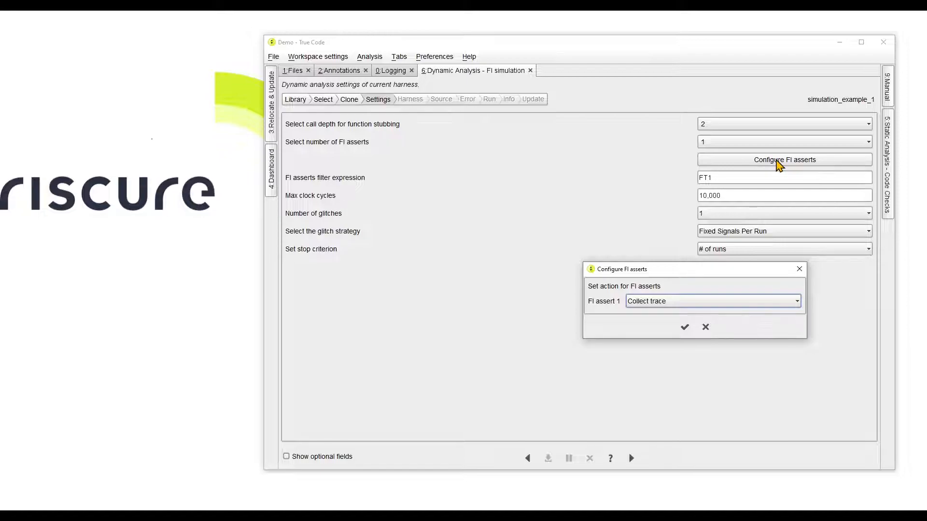
left_click(729, 304)
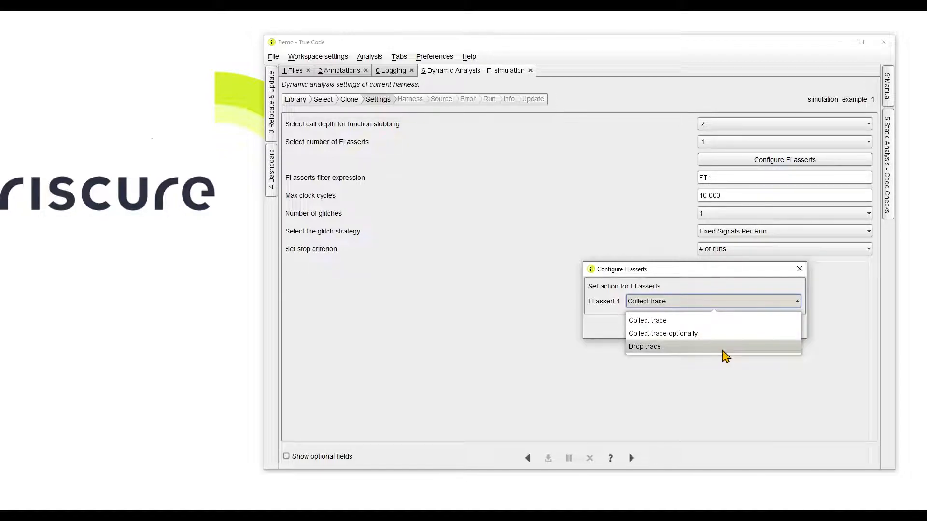
left_click(726, 321)
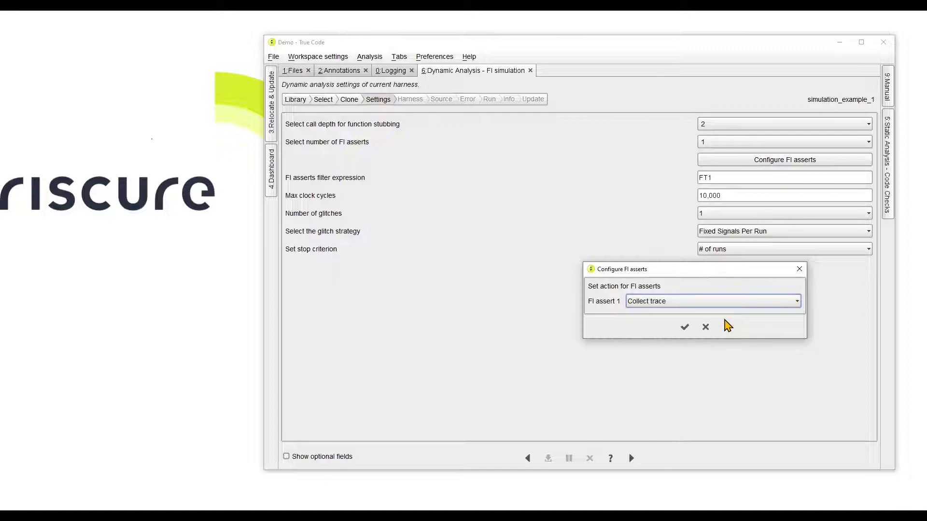
left_click(685, 329)
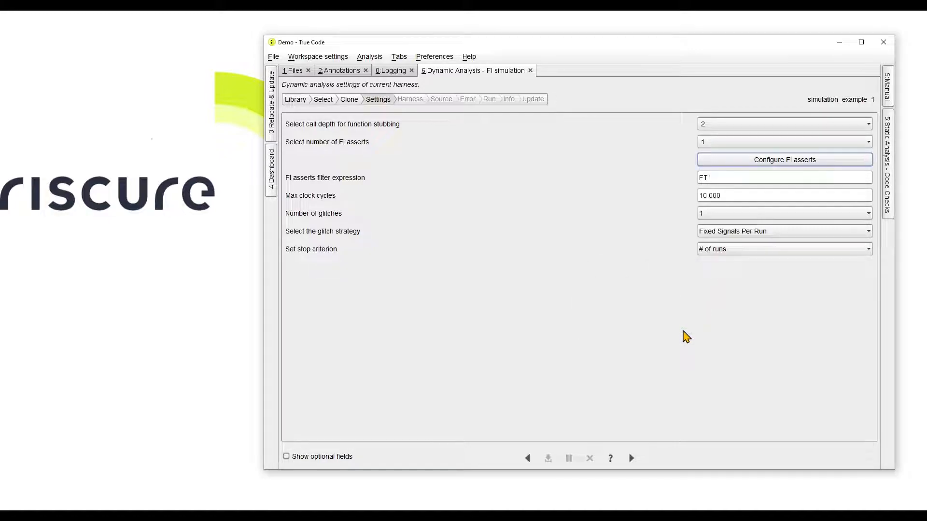
- Choose # of runs as the simulation's stop criterion, keeping the max clock cycles at 10,000
left_click(735, 198)
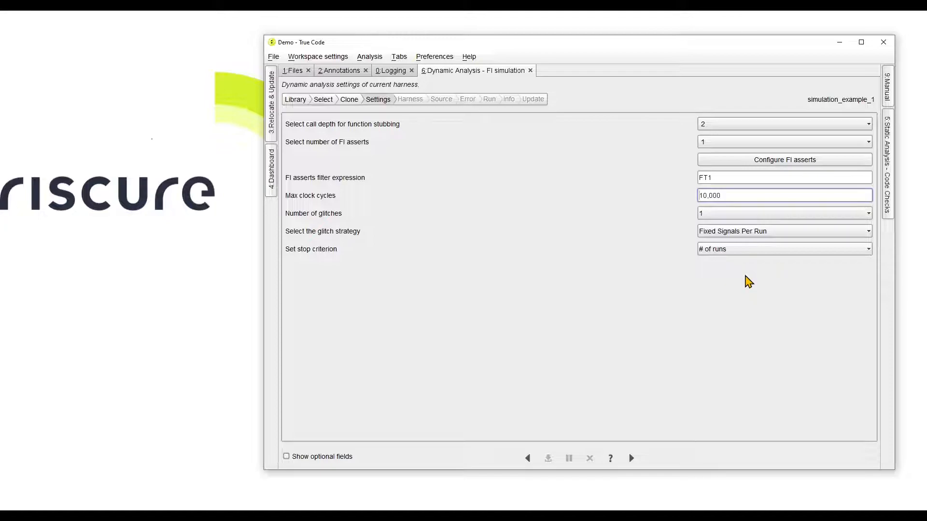
left_click(752, 250)
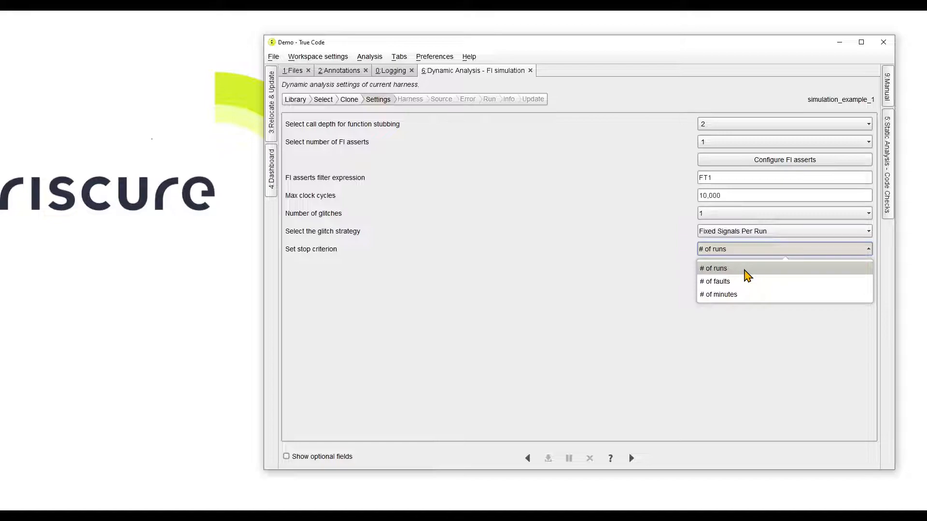
left_click(745, 271)
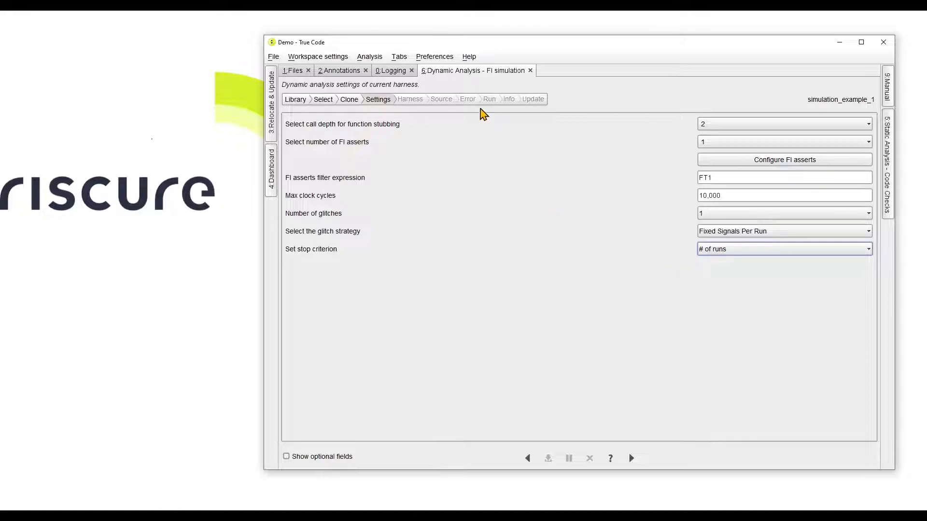
- Review the workspace's dynamic analysis settings for simulation and fuzzing, and close them without changes
left_click(344, 59)
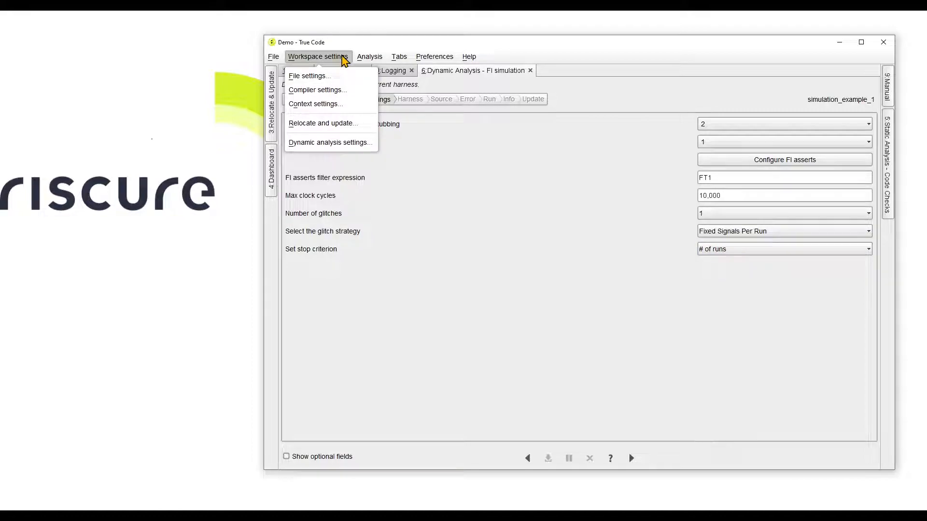
left_click(337, 144)
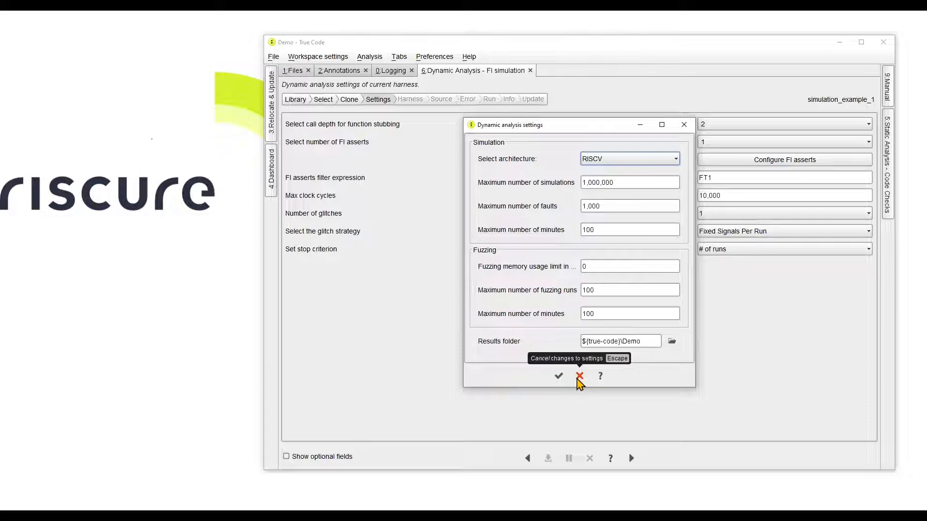
left_click(579, 377)
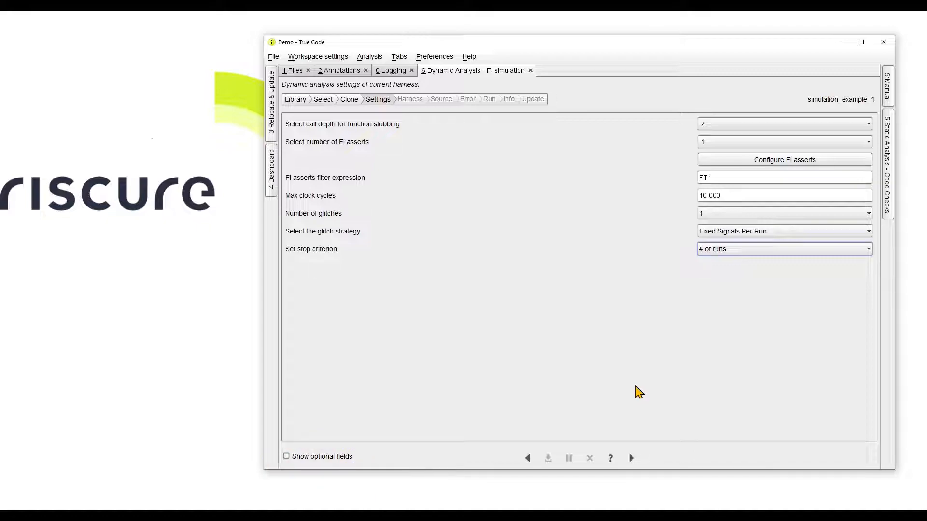
- Continue to the harness tree and save the main function with stubbed body with variable l initialized to 1
left_click(631, 461)
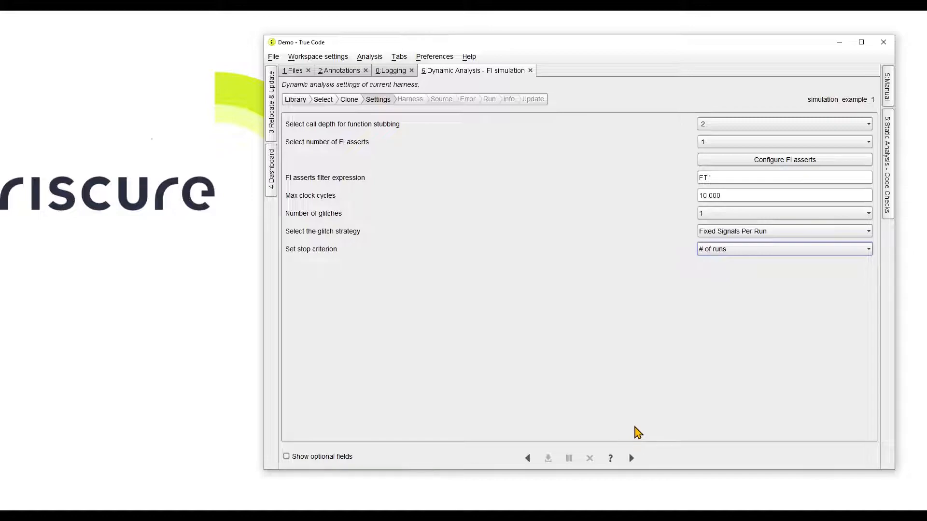
left_click(631, 458)
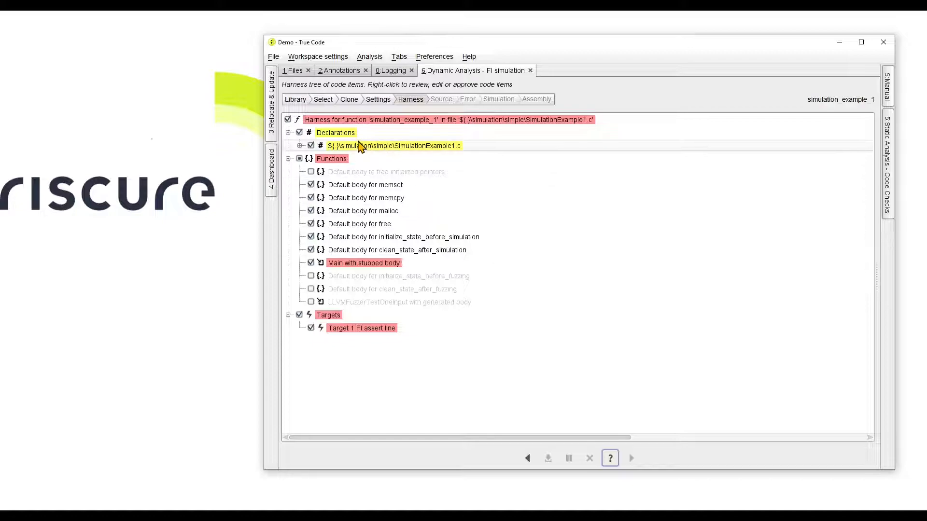
right_click(367, 266)
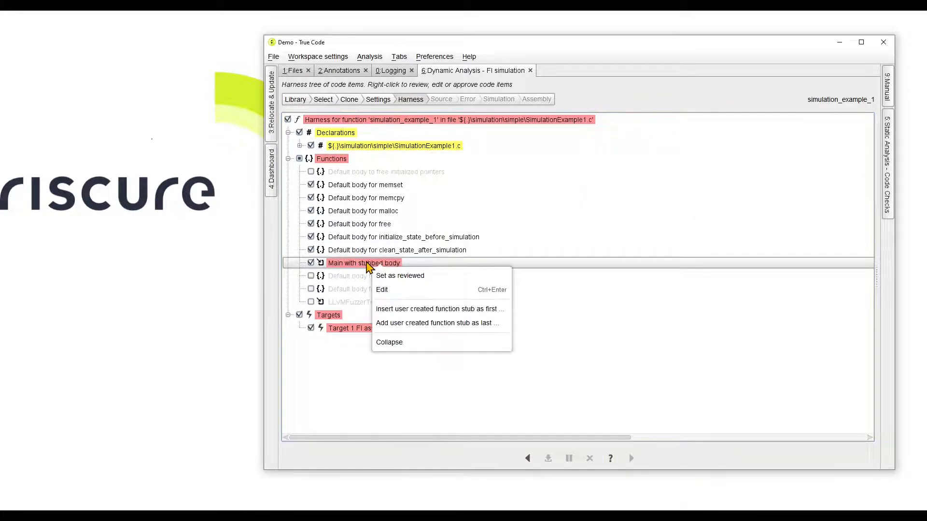
left_click(386, 290)
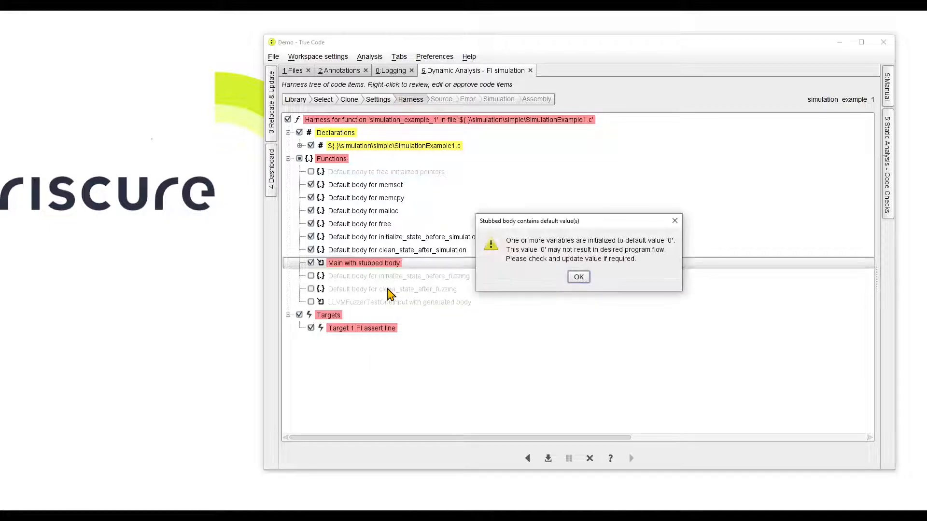
left_click(579, 278)
left_click_drag(456, 225, 459, 226)
type("1")
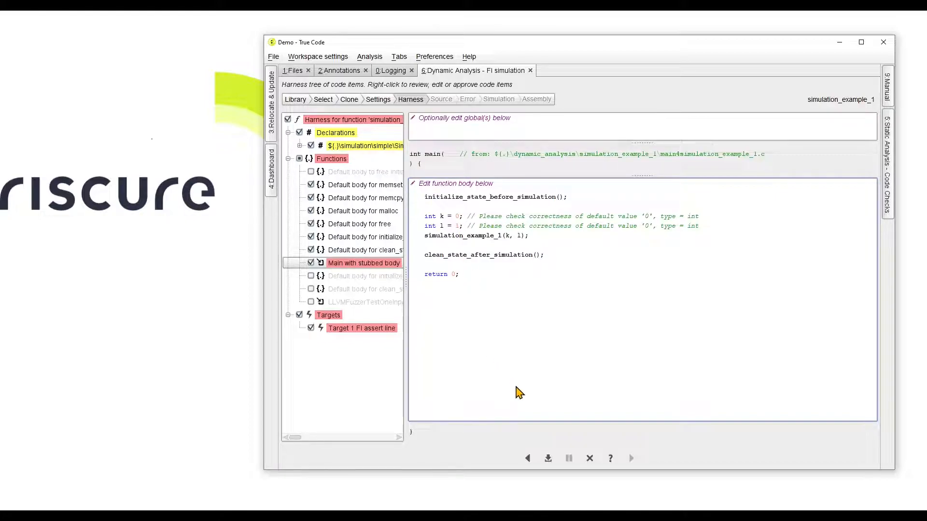
left_click(548, 458)
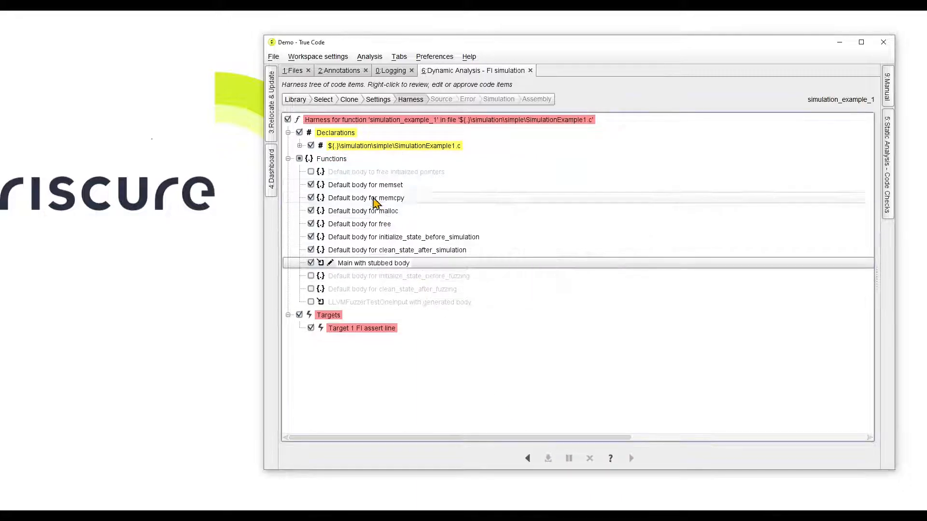
- Review and save the FAIL and SUCCESS macro declarations under the includes and macros of SimulationExample1.c
left_click(299, 146)
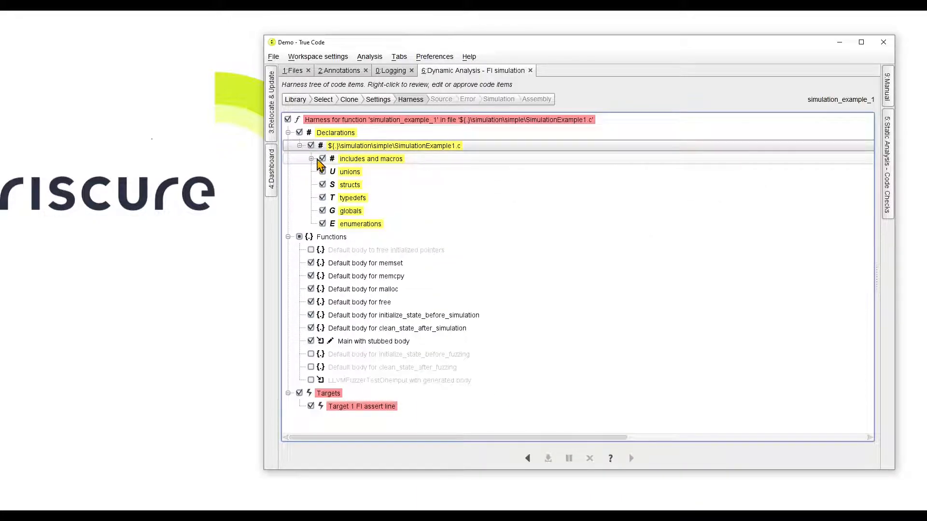
left_click(310, 159)
left_click(358, 187)
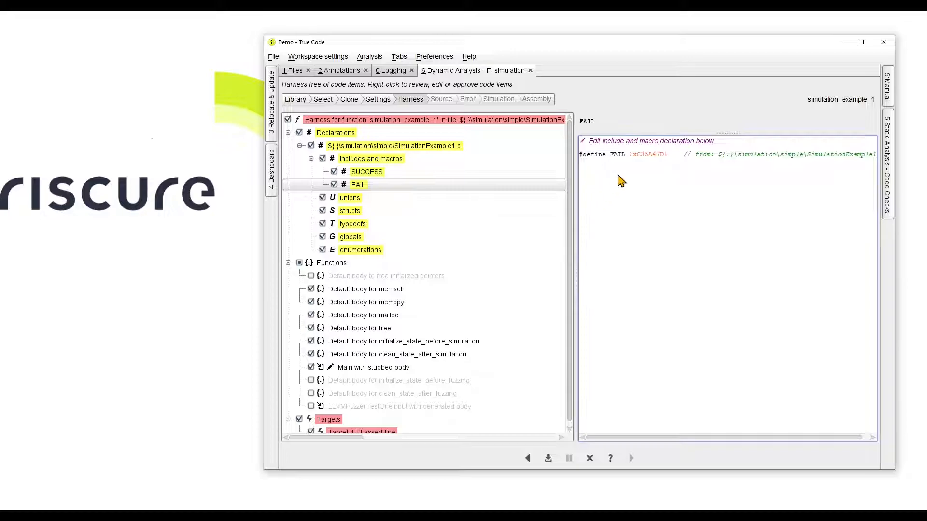
left_click(549, 458)
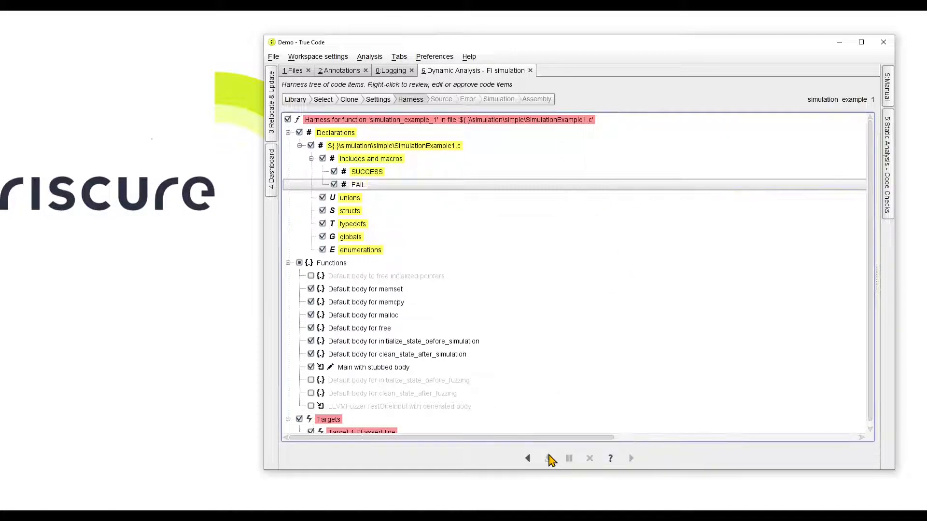
left_click(378, 175)
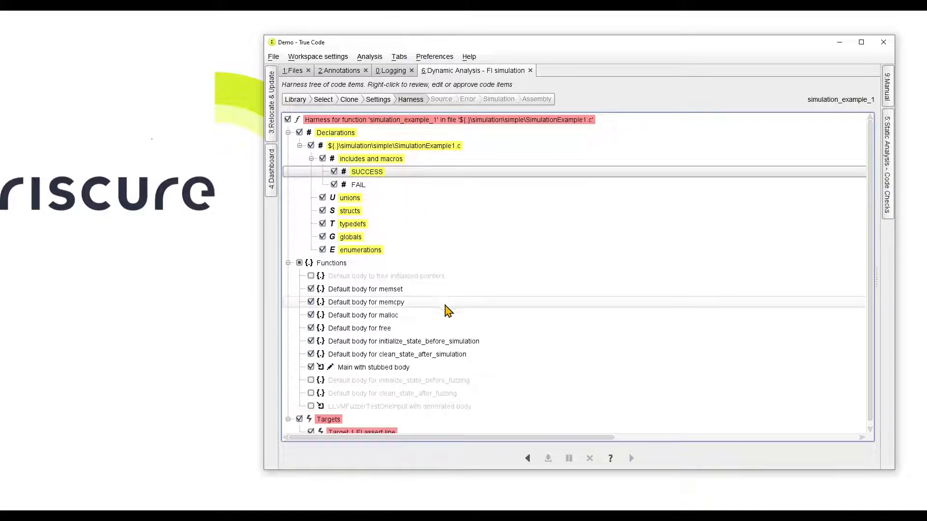
left_click(384, 176)
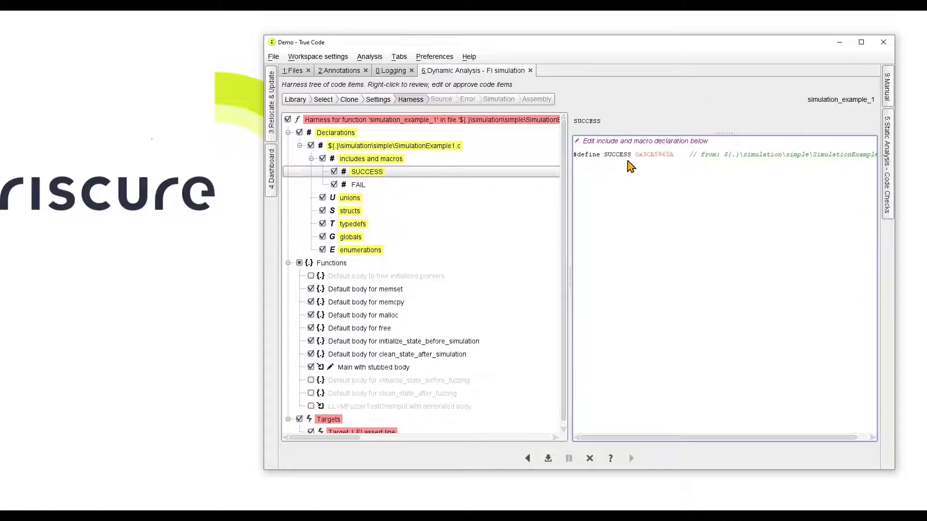
left_click(549, 458)
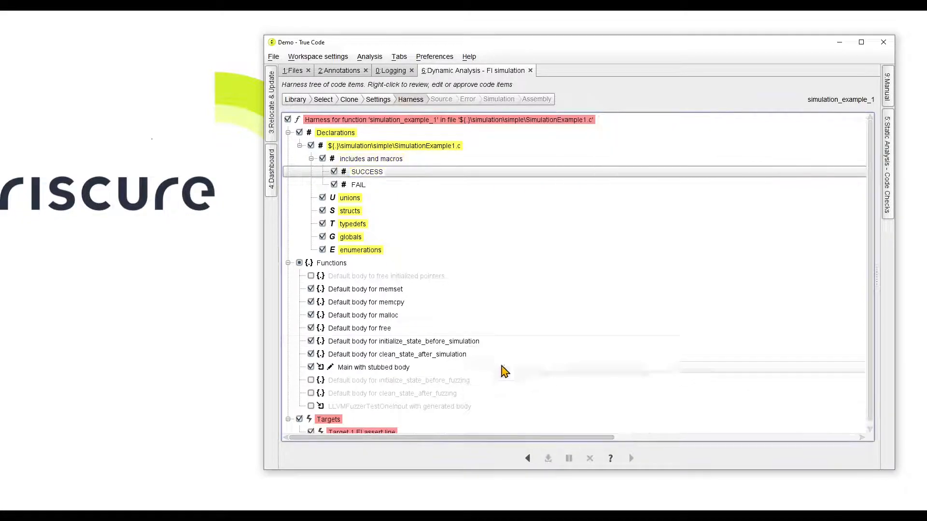
- Approve all declaration items under SimulationExample1.c in the harness tree and collapse that branch
left_click(379, 148)
right_click(381, 150)
left_click(392, 161)
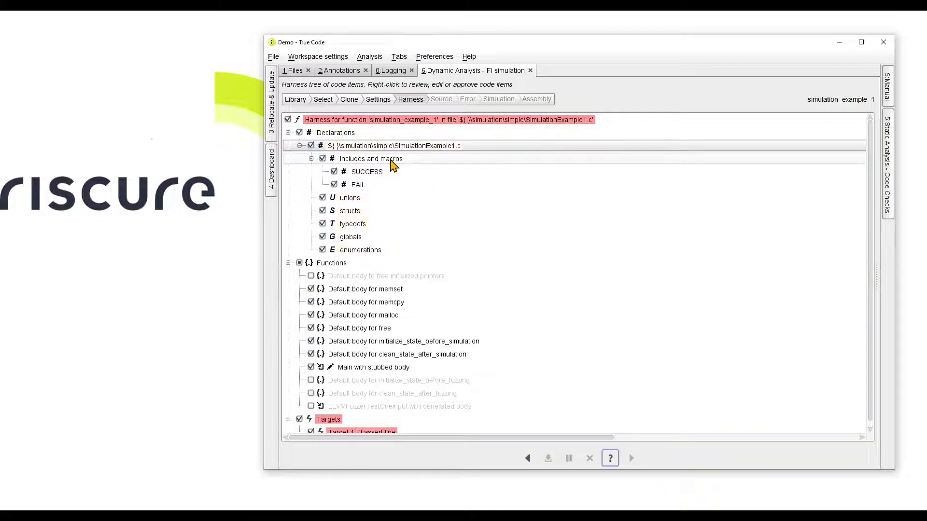
left_click(299, 145)
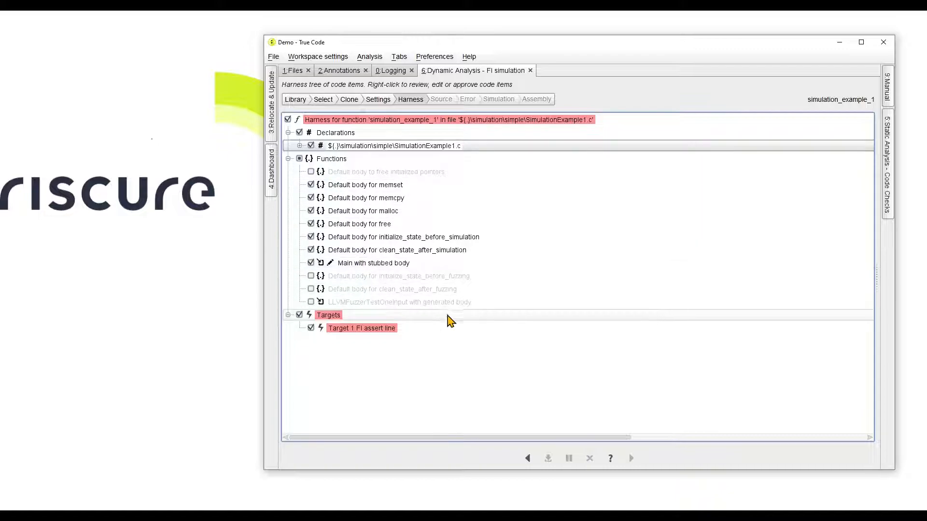
- Place the Target 1 FI assert line just before return SUCCESS in simulation_example_1 and save it
left_click(368, 331)
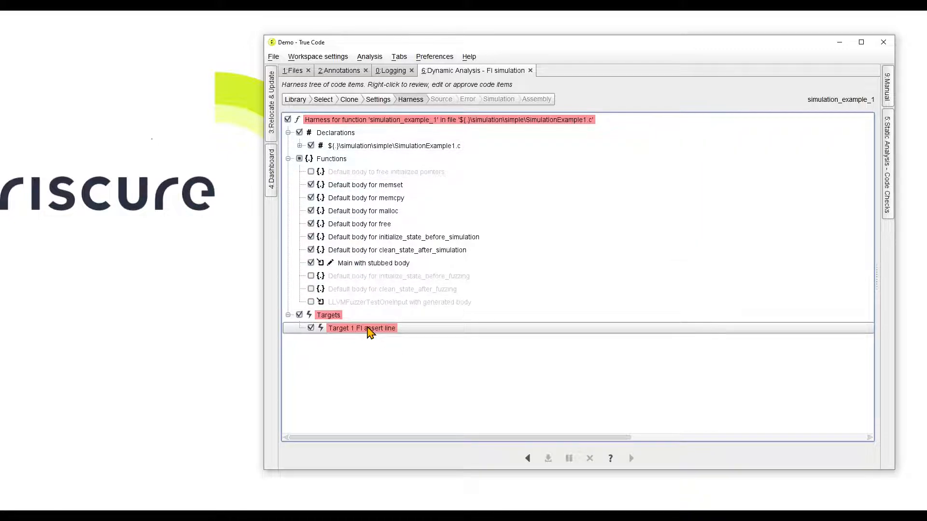
right_click(368, 329)
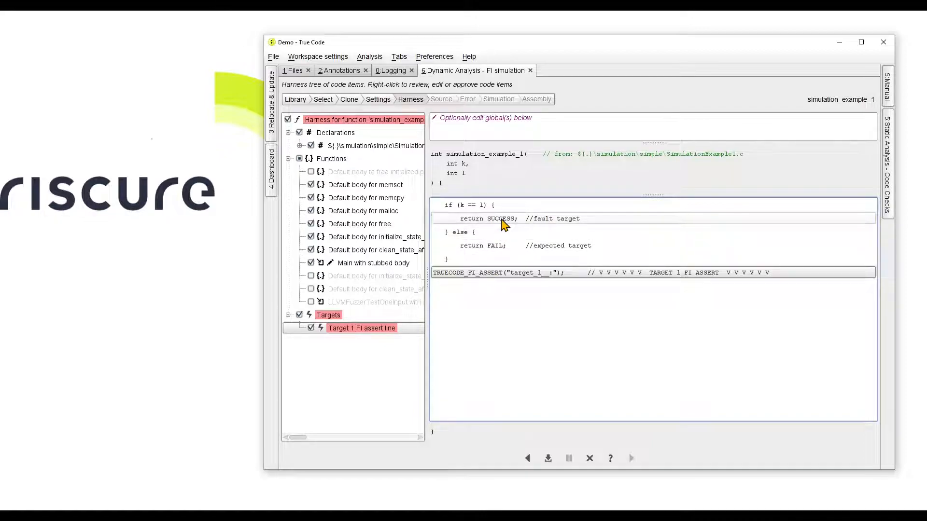
left_click(502, 224)
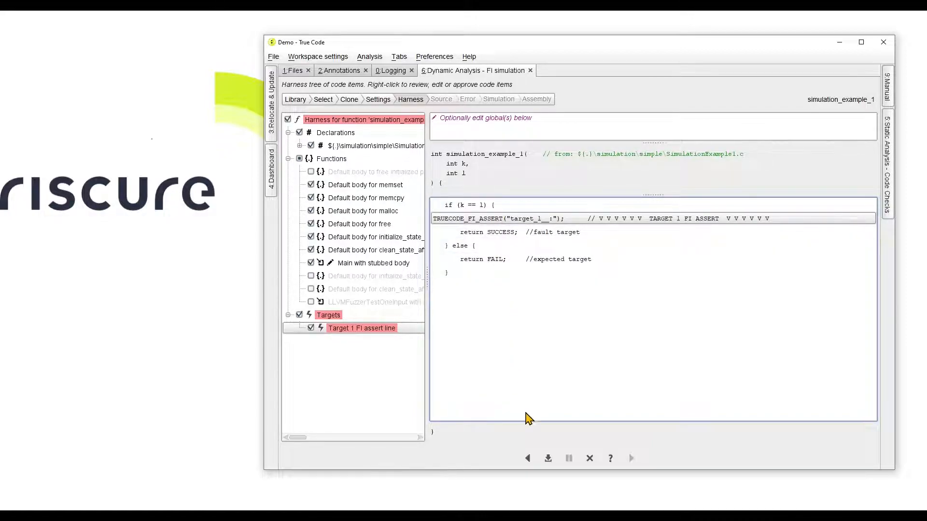
left_click(551, 459)
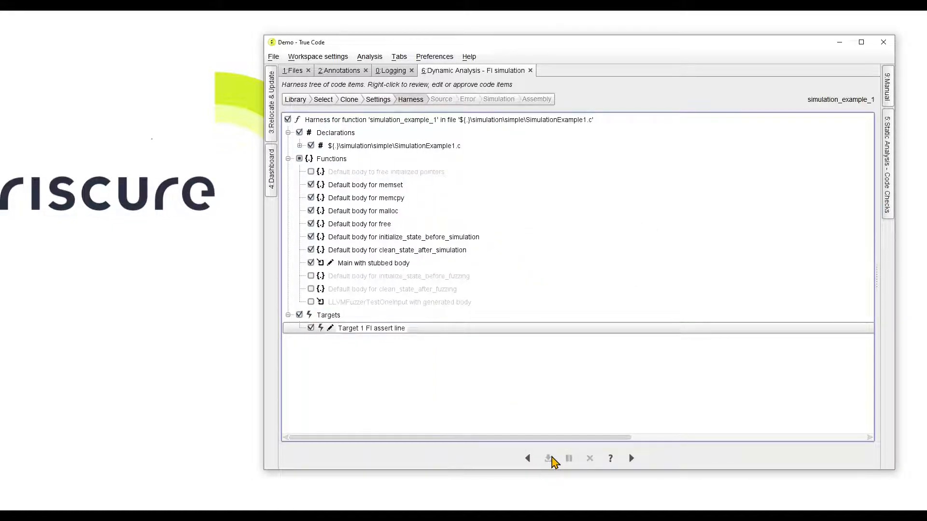
- Continue to the generated source code and choose main4simulation_example_1.c from the source files
left_click(632, 459)
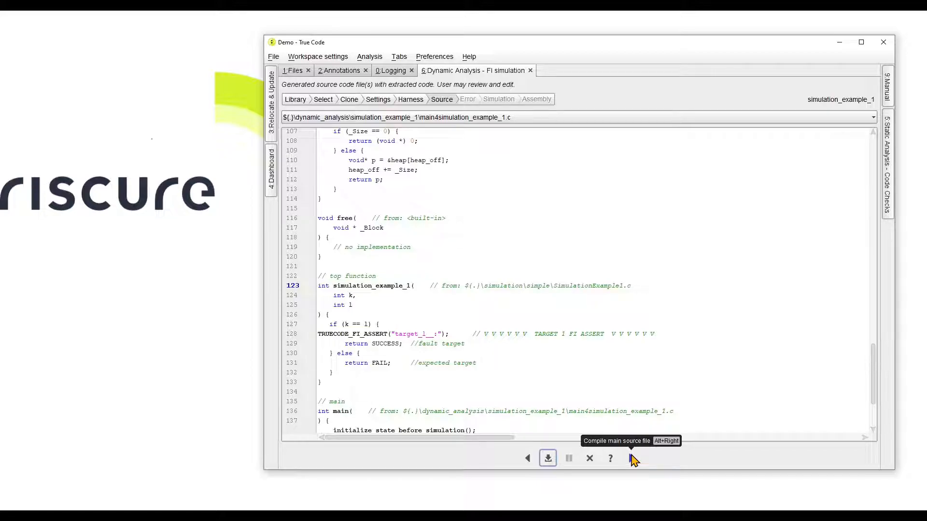
left_click(542, 119)
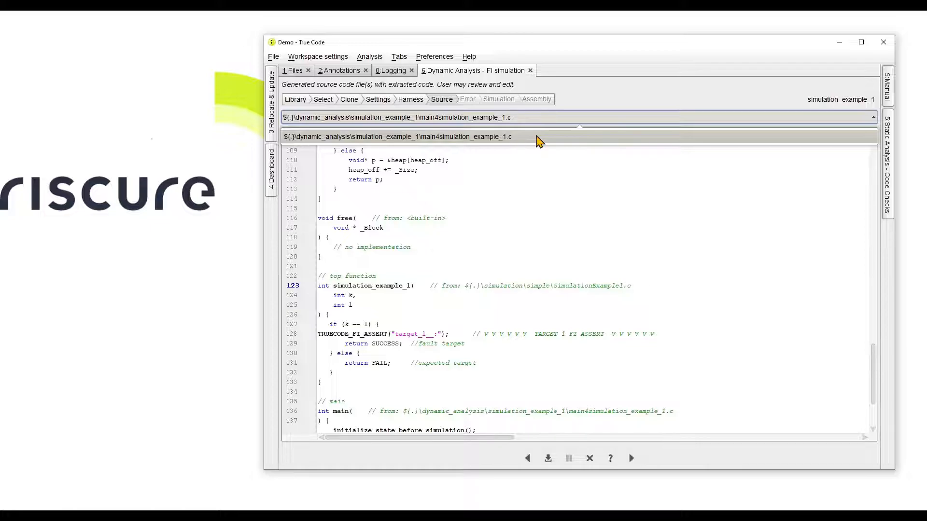
left_click(539, 141)
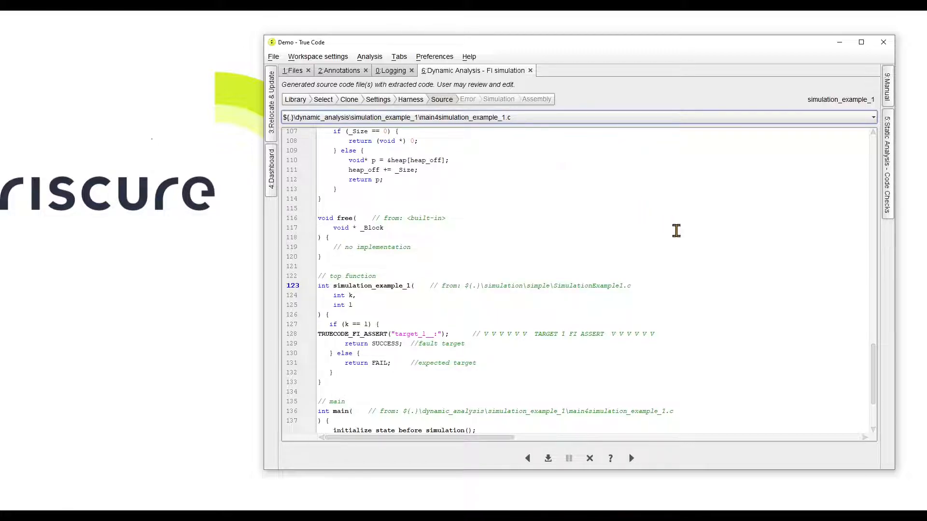
- Add the line "// Some comment" below the declaration of l in the main function and save the source
left_click_drag(874, 368, 861, 382)
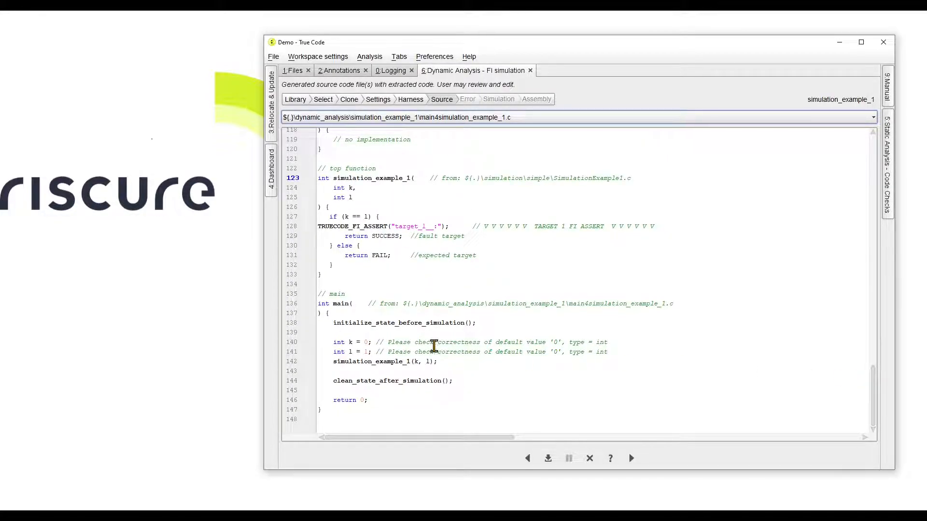
triple_click(626, 356)
left_click(627, 356)
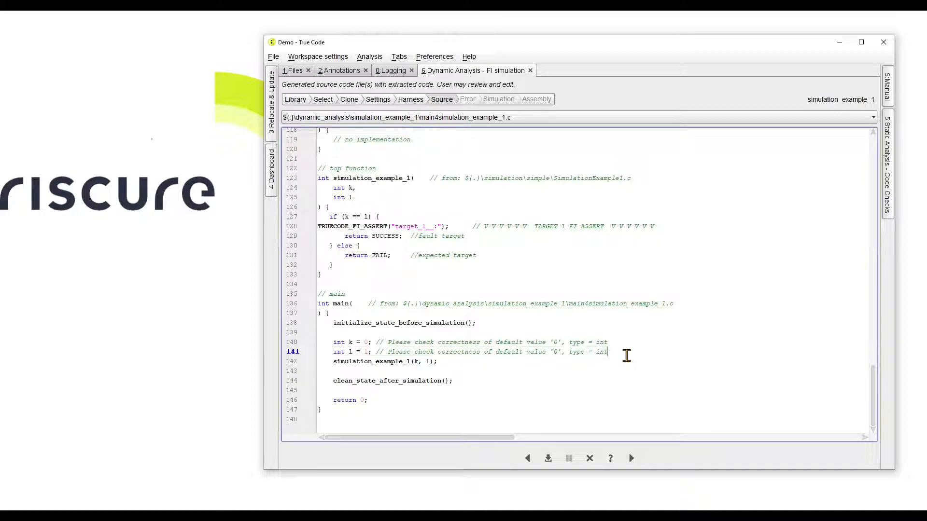
key("Return")
type("&&")
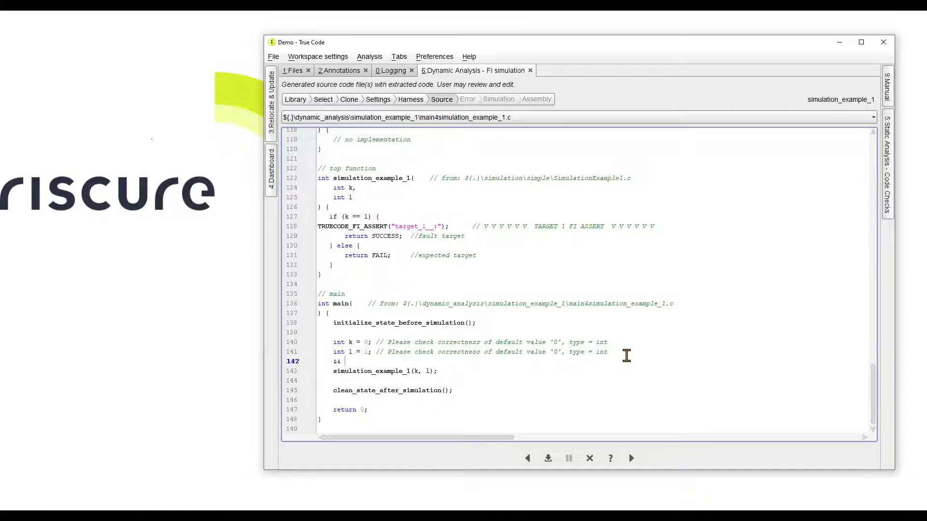
key("BackSpace")
type("// Some comment")
left_click(548, 459)
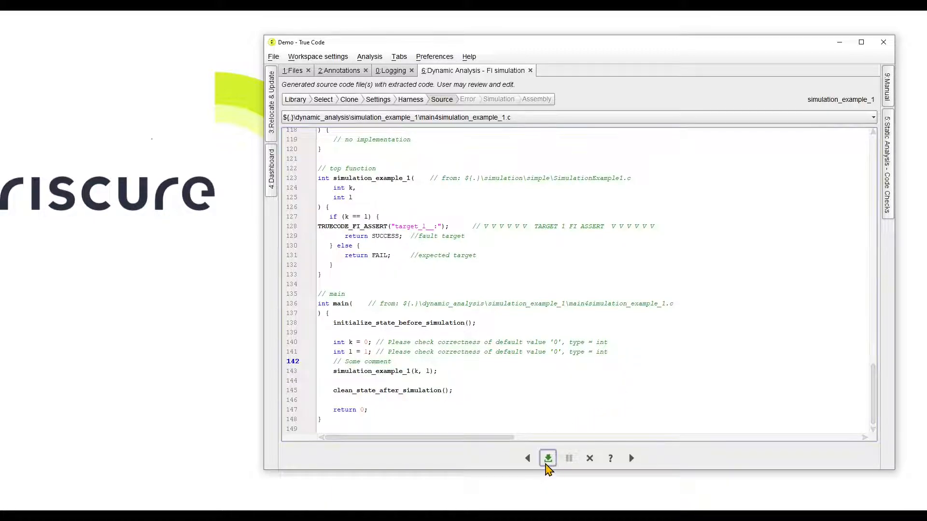
- Compile the main source file, overwriting the existing main.data executable, and pause the simulation once it is running
left_click(632, 459)
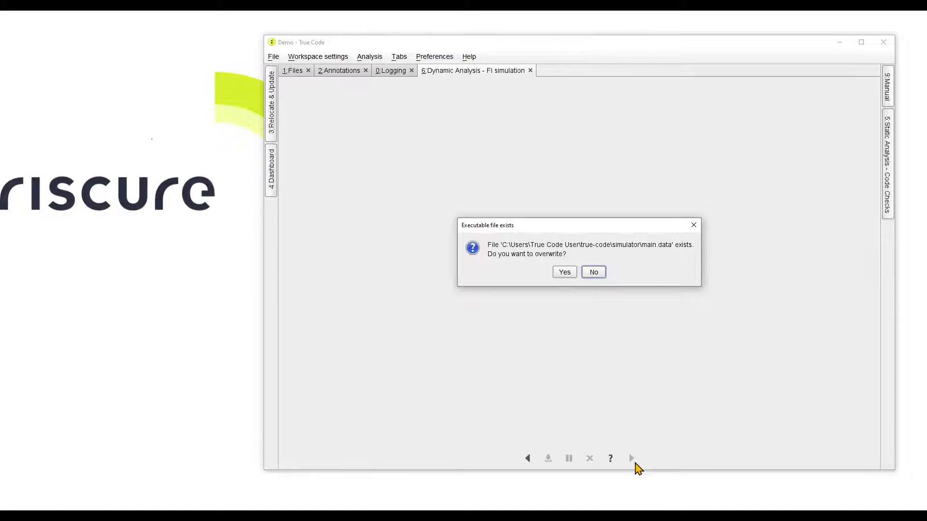
left_click(565, 273)
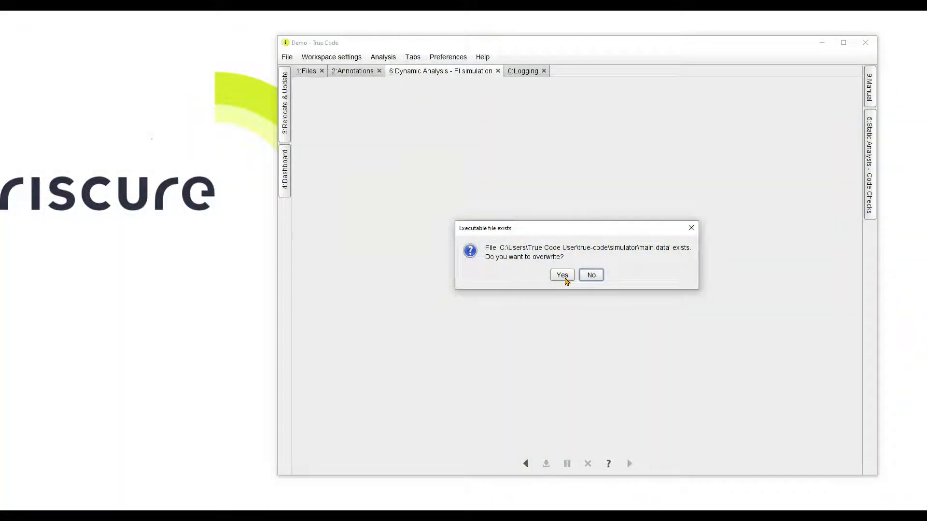
left_click(565, 279)
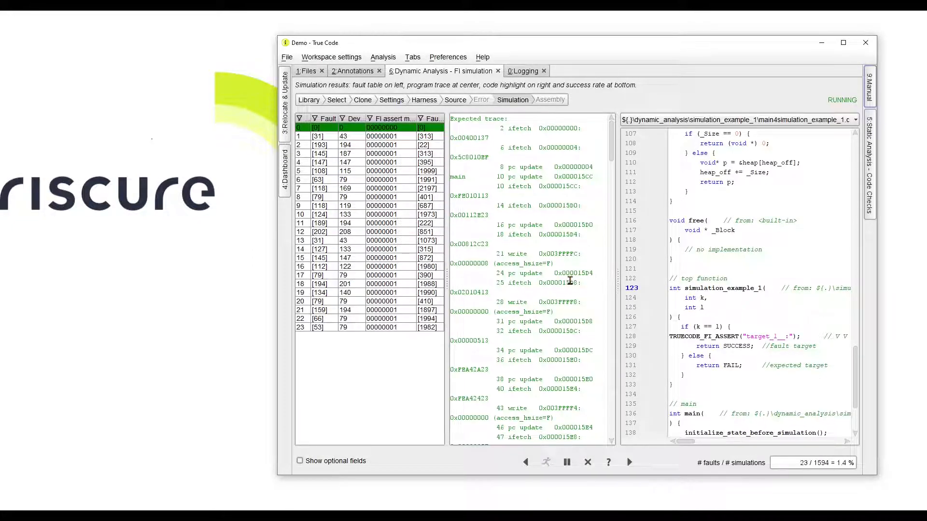
left_click(568, 464)
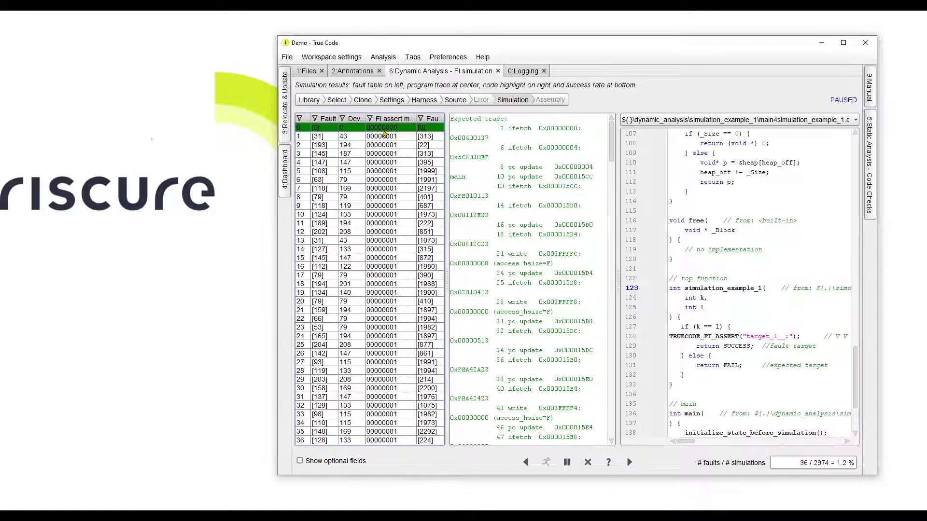
- Examine the trace of fault 13, focusing on the fault injection cycle and the start of the trace deviation
mouse_move(612, 140)
left_mouse_down()
mouse_move(614, 263)
mouse_move(609, 135)
left_mouse_up()
left_click(359, 244)
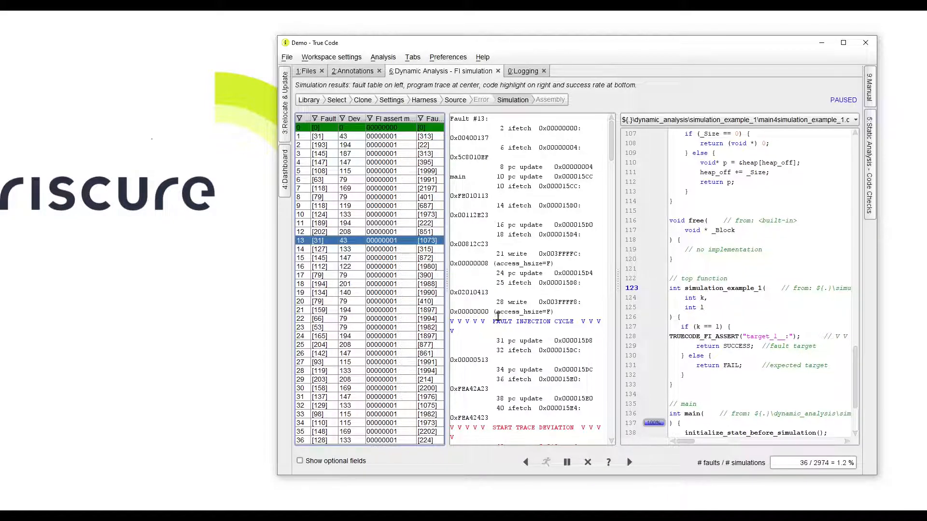
left_click_drag(486, 321, 565, 327)
left_click(567, 326)
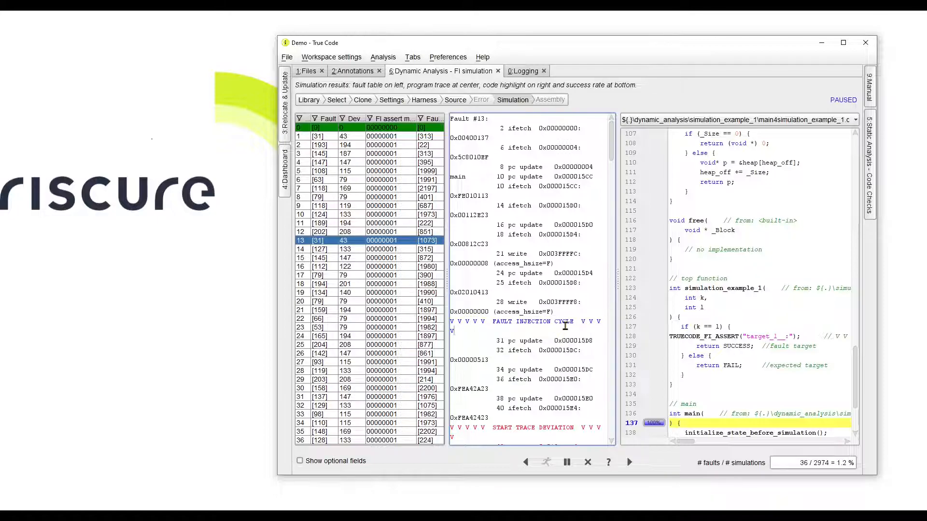
scroll(603, 183, "down", 11)
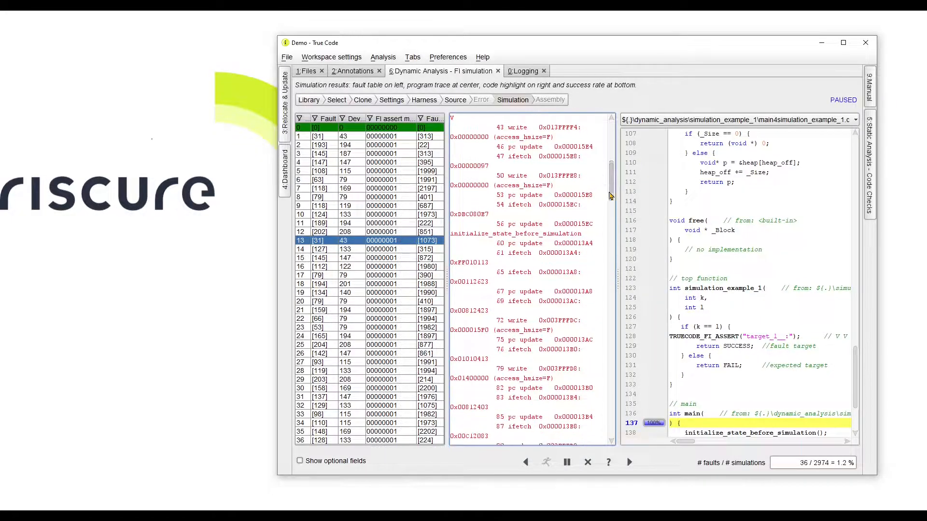
scroll(604, 193, "up", 3)
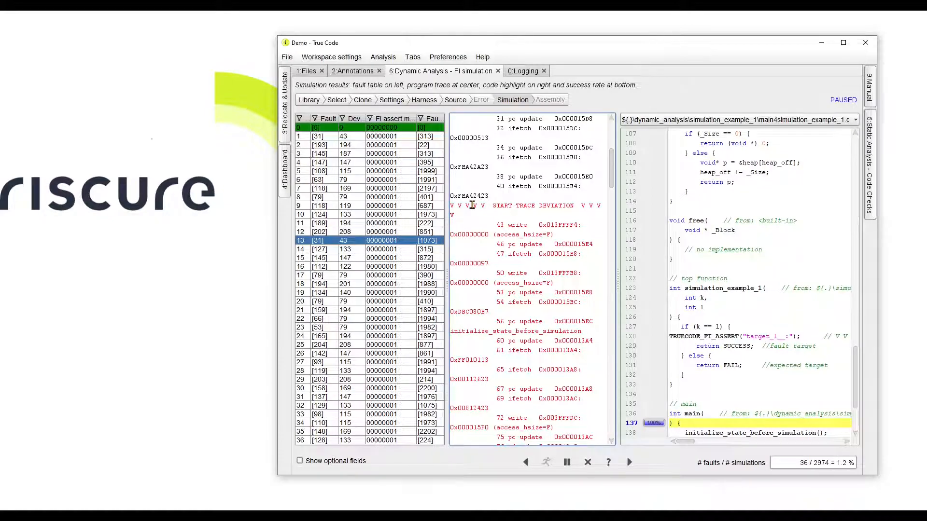
left_click_drag(472, 205, 568, 207)
left_click(569, 206)
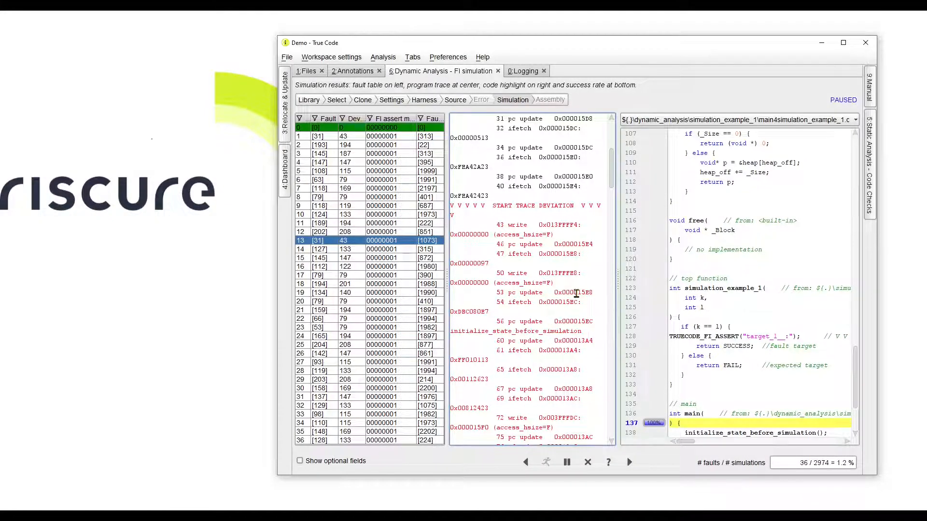
- Match entries of fault 13's deviated trace, around initialize_state_before_simulation, to their highlighted source code lines
scroll(577, 294, "down", 7)
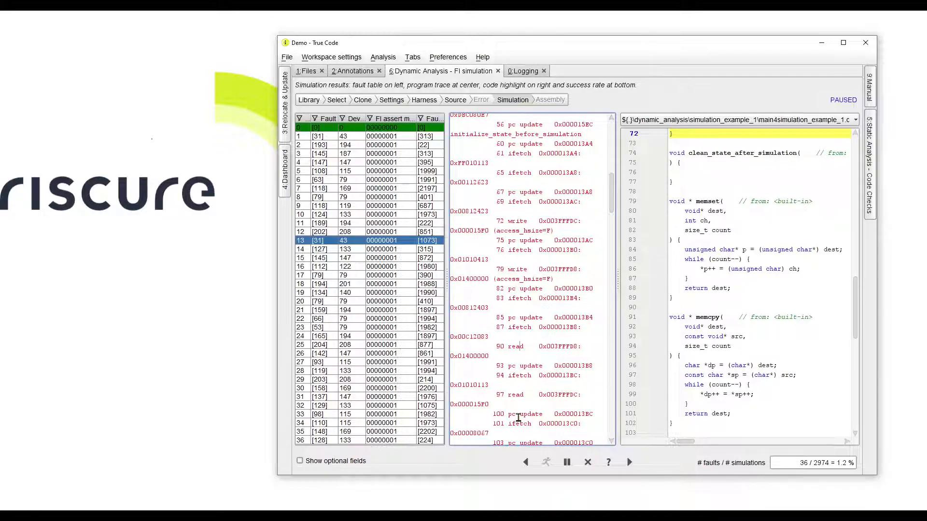
scroll(532, 386, "up", 3)
scroll(700, 309, "up", 6)
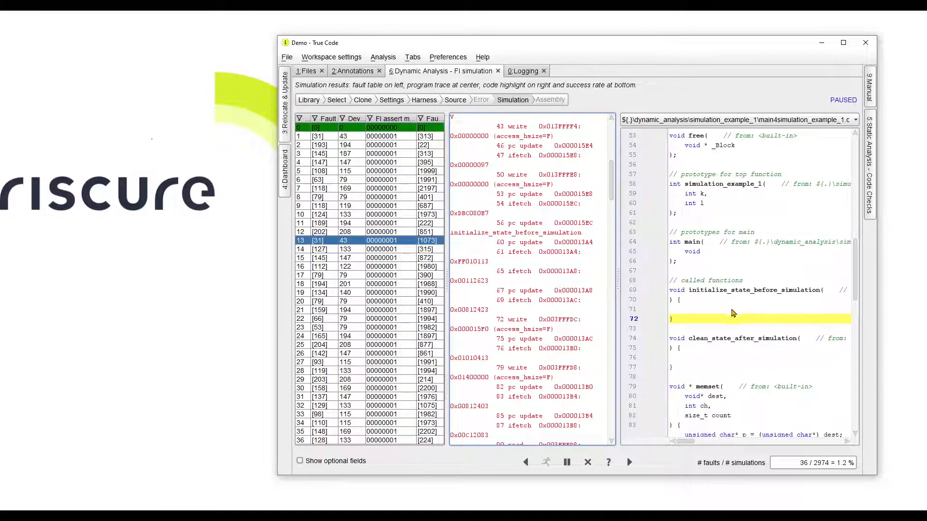
left_click(529, 231)
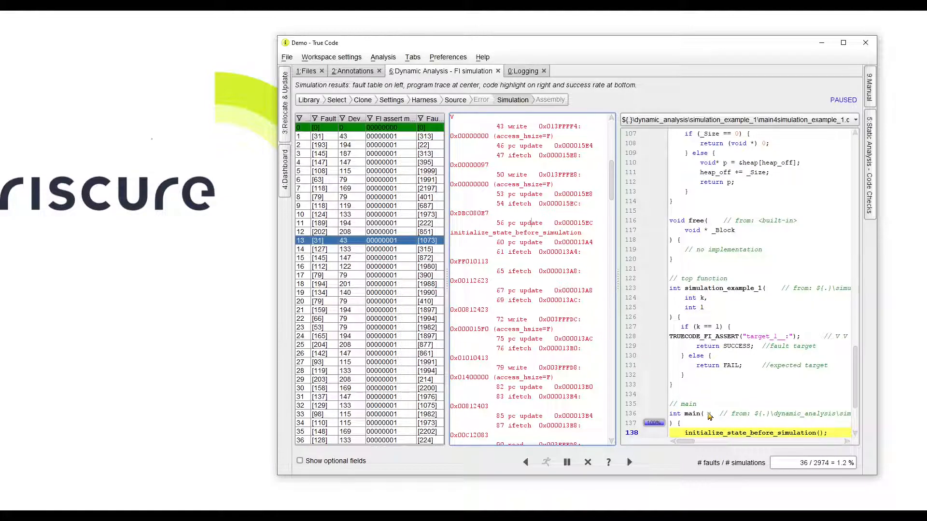
scroll(724, 418, "down", 3)
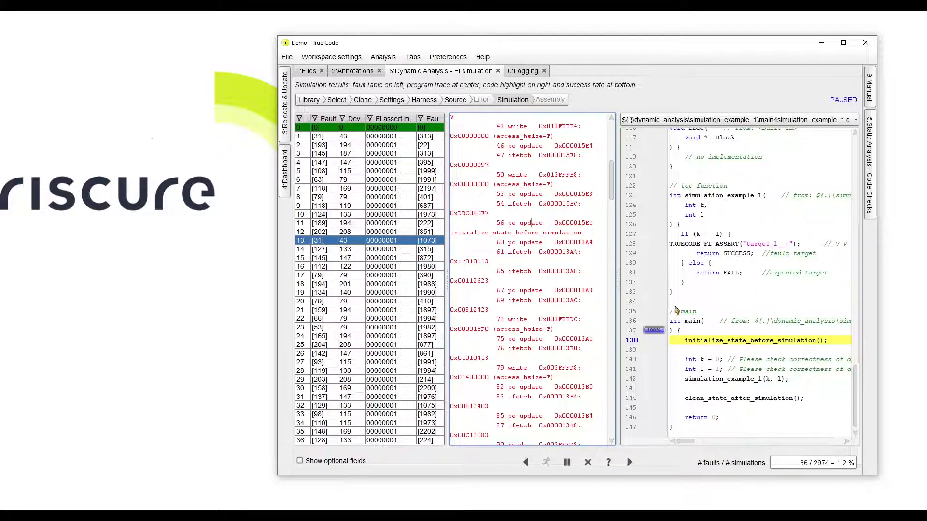
left_click(532, 242)
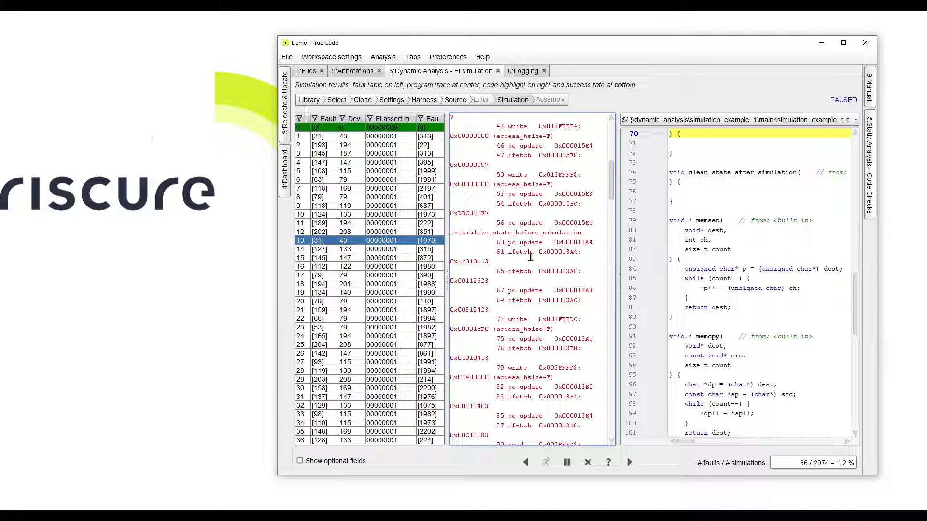
left_click(534, 421)
scroll(534, 421, "down", 3)
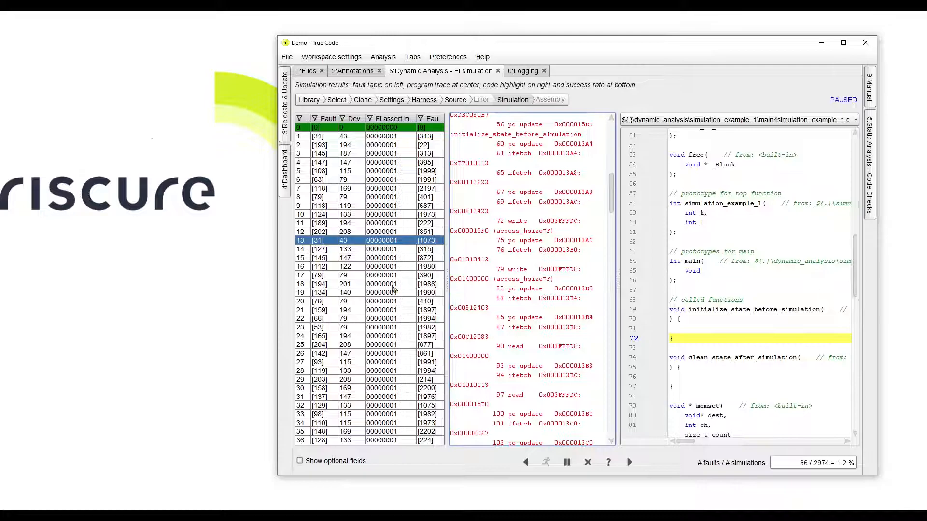
- Review the per-line fault percentages in the source for faults 14 to 29, then show fault 27 alone
left_click(390, 251)
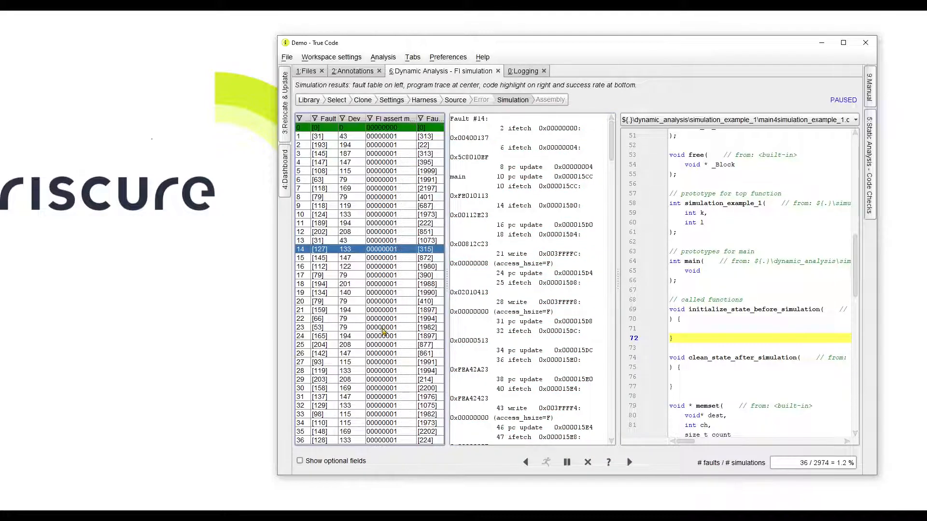
left_click(379, 381, "shift")
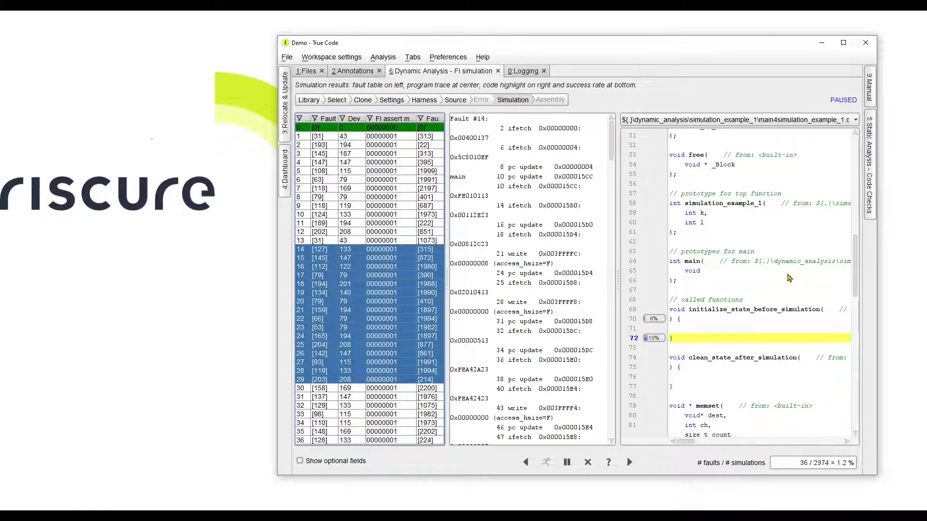
left_click_drag(854, 271, 854, 423)
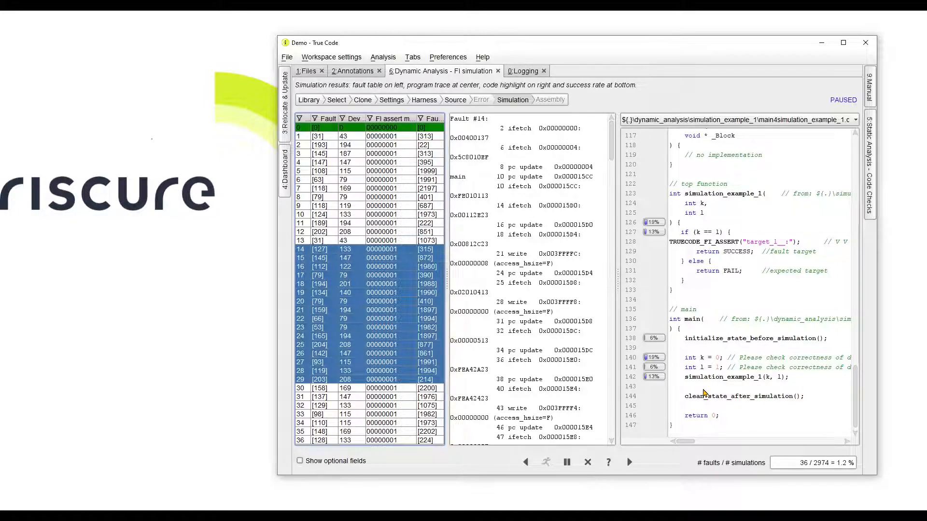
left_click(426, 363)
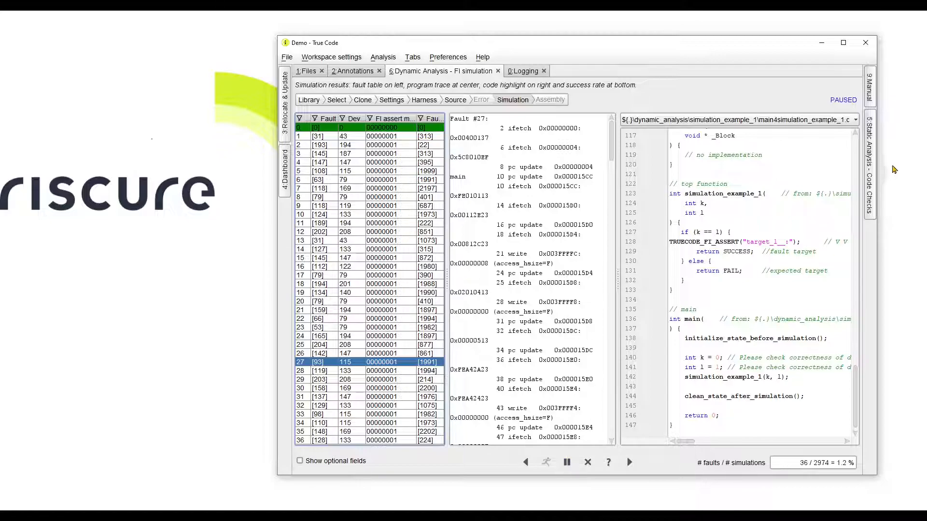
- Resume the simulation, pause it again after more runs, and stop it for good
left_click(567, 462)
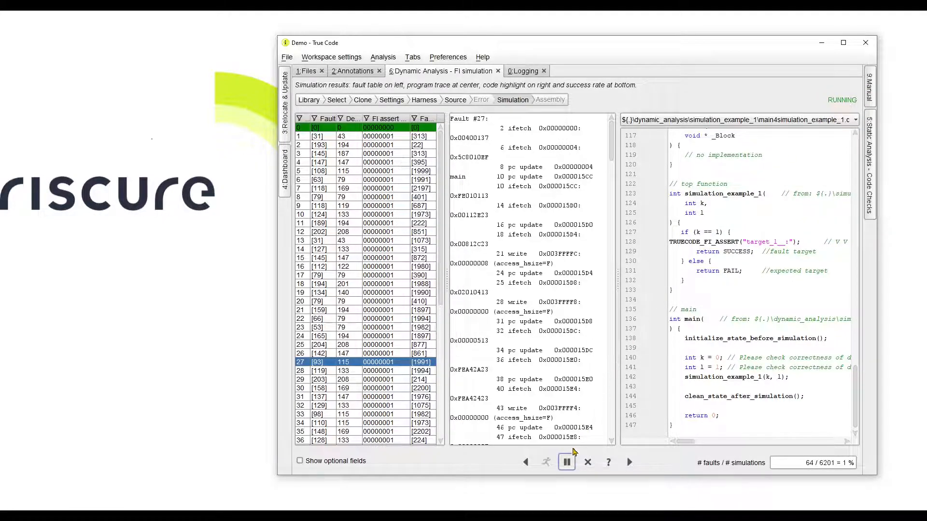
left_click(567, 462)
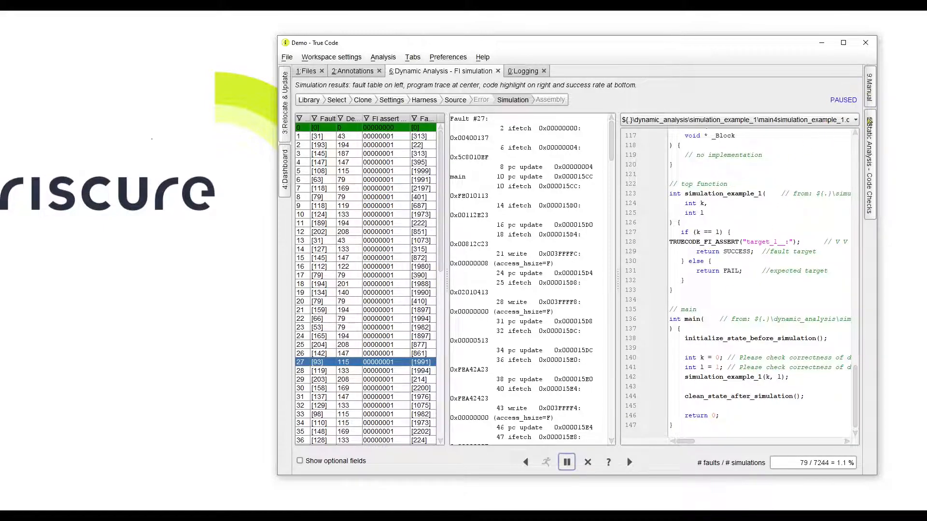
left_click(588, 463)
left_click(570, 279)
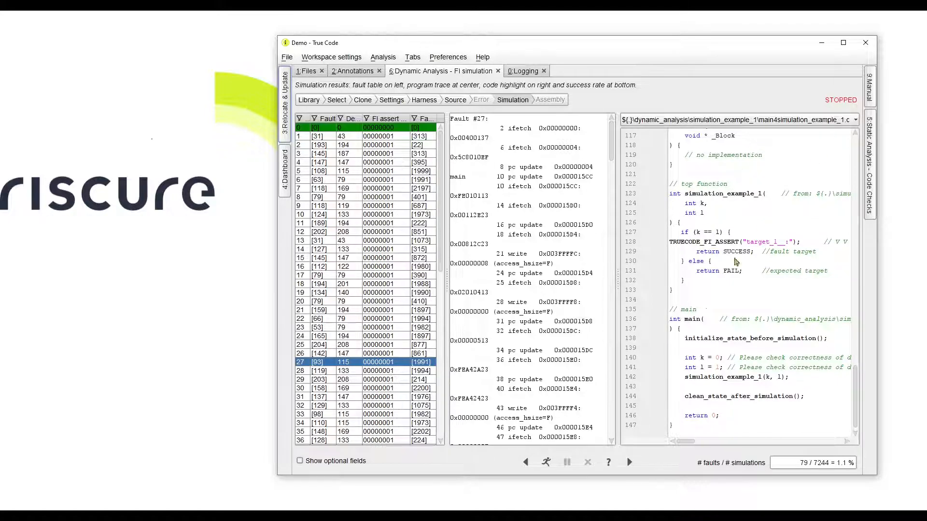
- View the assembly listing briefly, then return to the simulation results and show the trace of fault 21
left_click(630, 463)
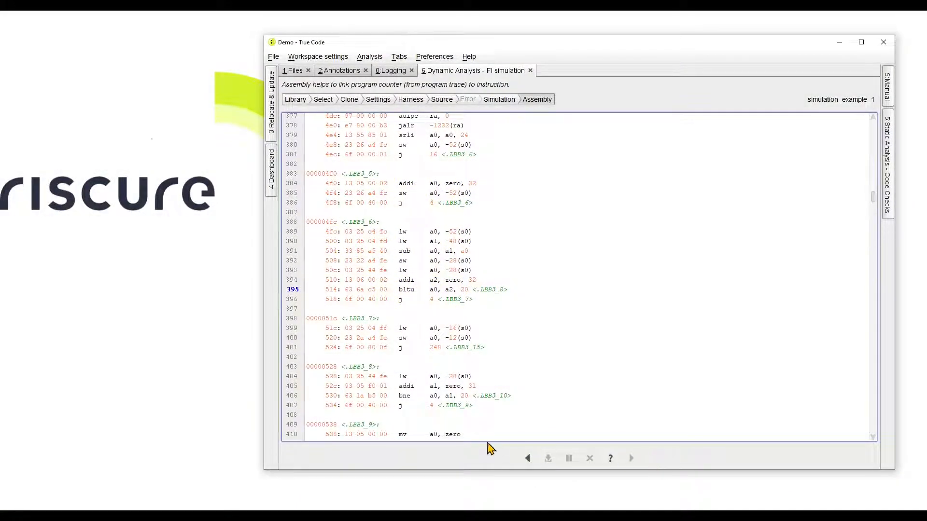
left_click(527, 459)
left_click(400, 310)
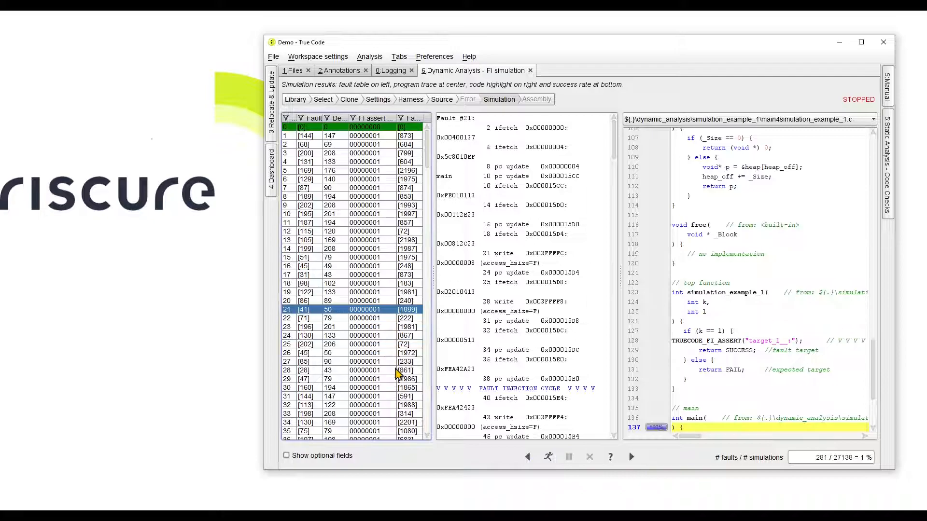
- Examine fault 31's trace from its deviation, matching the simulation_example_1 entry and program counter address 1570 to their source lines
left_click(389, 396)
scroll(455, 403, "down", 7)
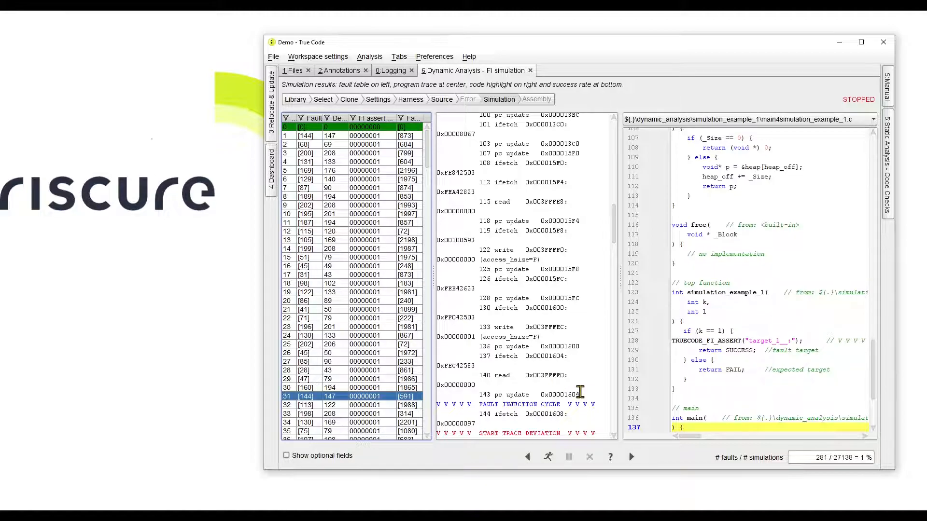
scroll(580, 394, "down", 10)
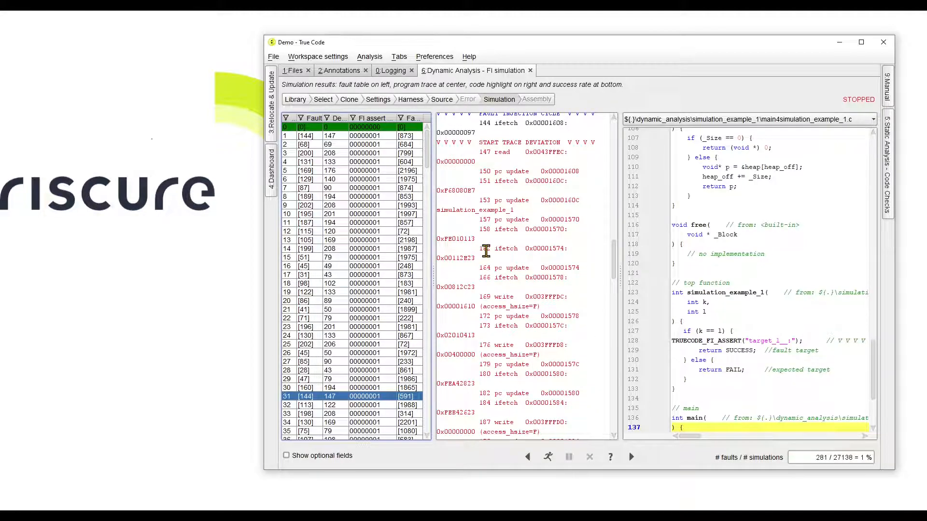
left_click(466, 212)
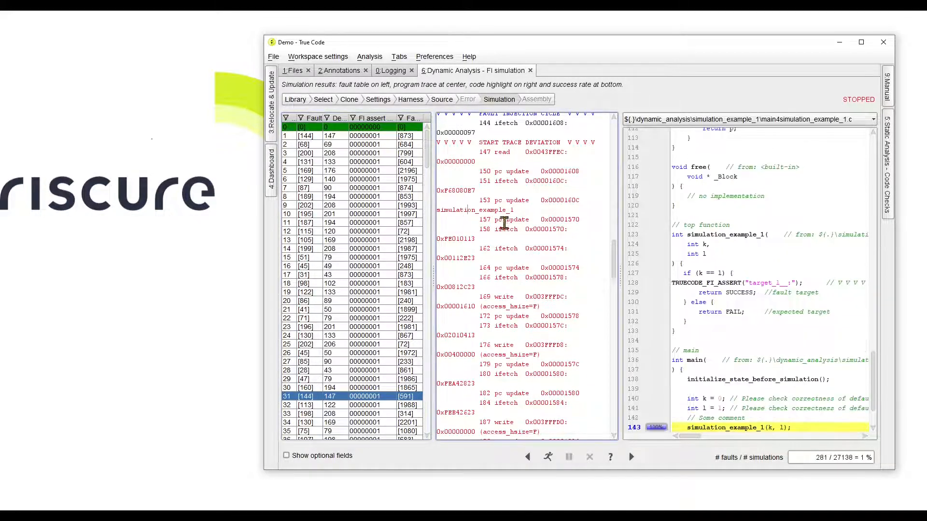
left_click_drag(563, 220, 580, 220)
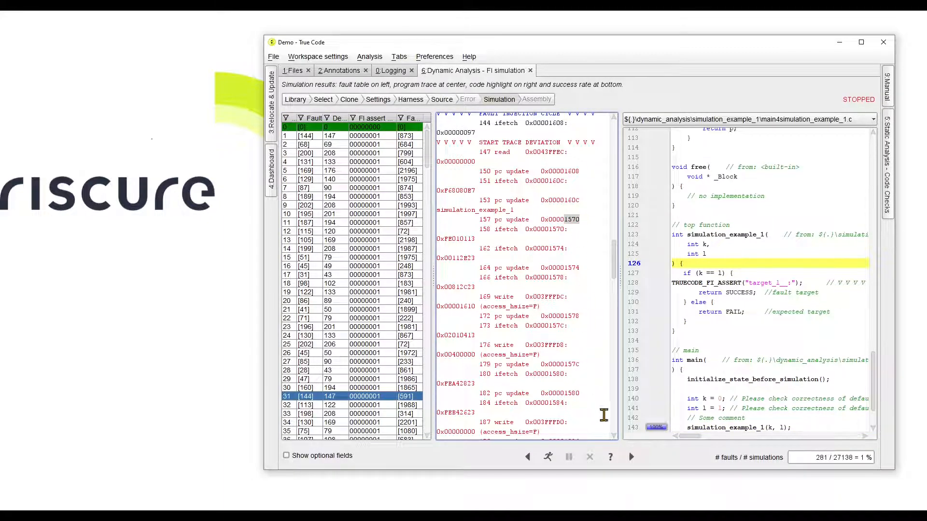
- Locate program counter address 1570 in the assembly listing and highlight its instruction at the start of simulation_example_1
left_click(632, 456)
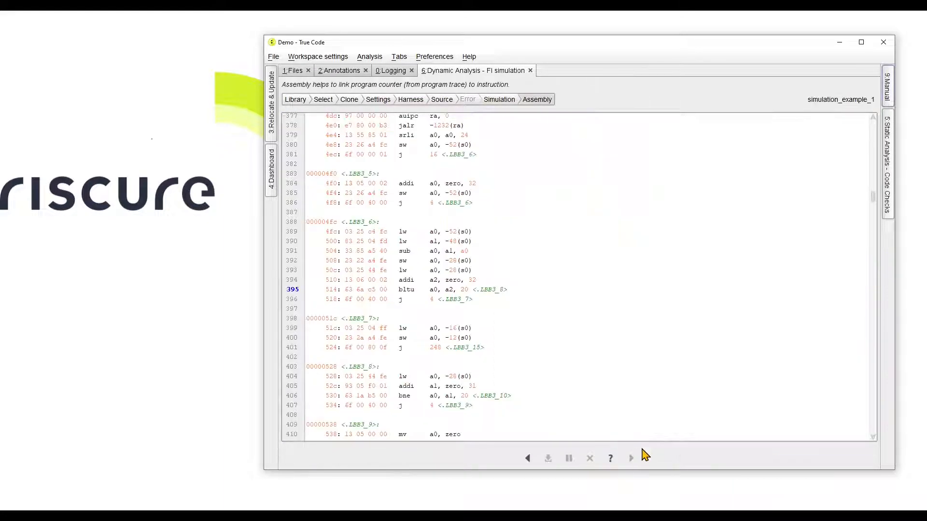
left_click_drag(875, 210, 871, 424)
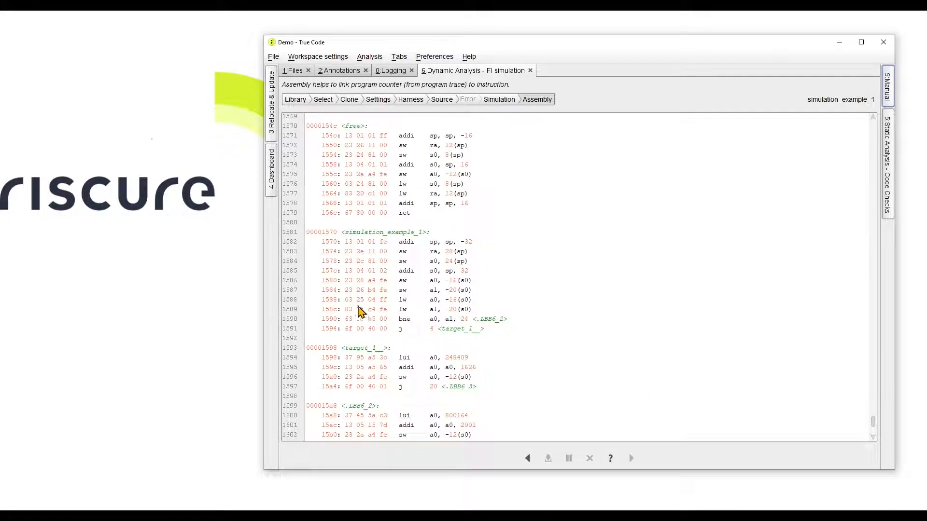
left_click_drag(325, 243, 473, 247)
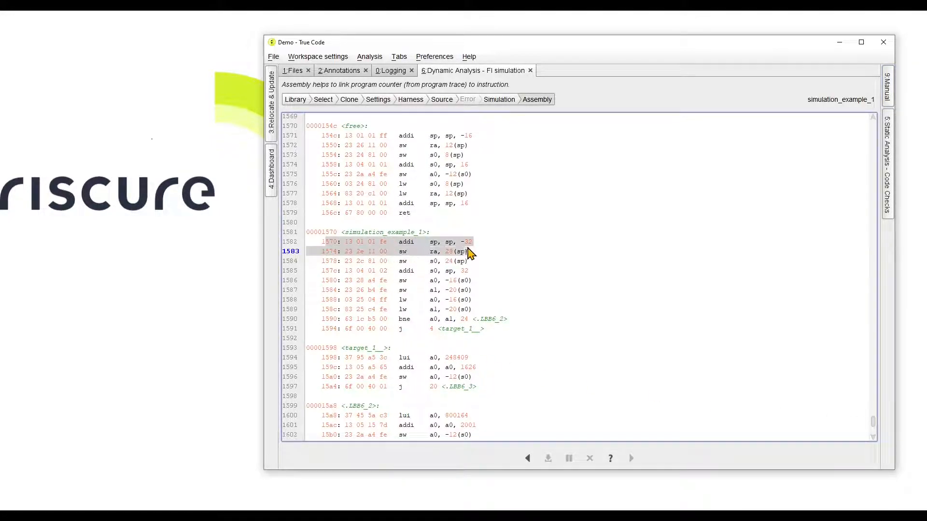